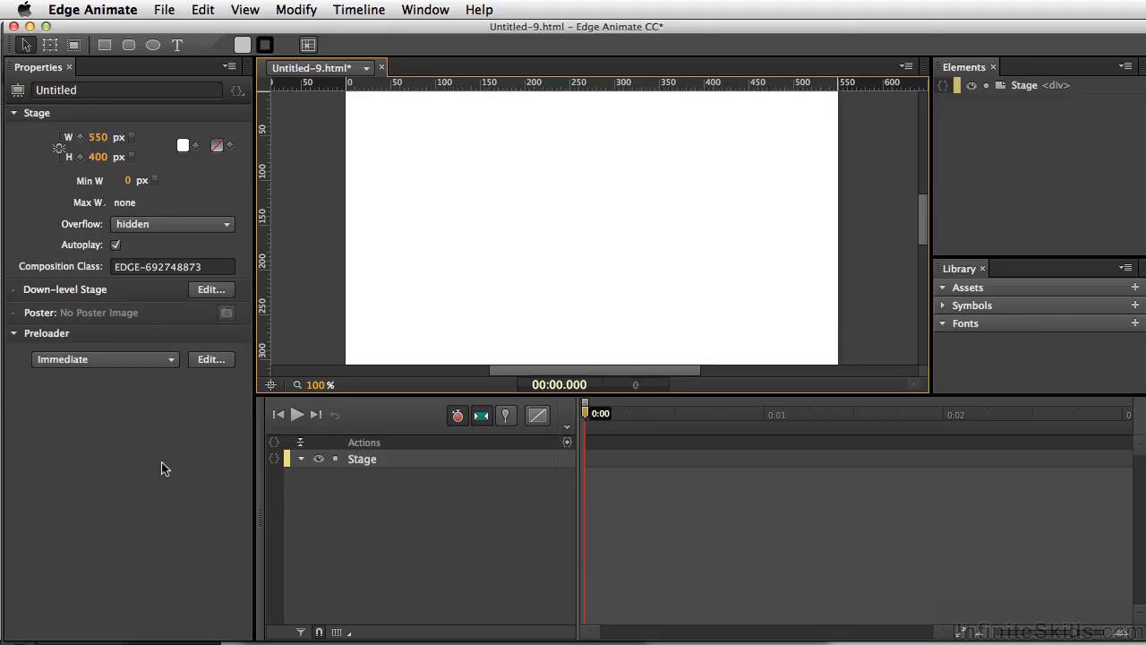
# Import over.png, up.png and down.png from the arcade_buttons folder onto the stage
pyautogui.press('super+i')
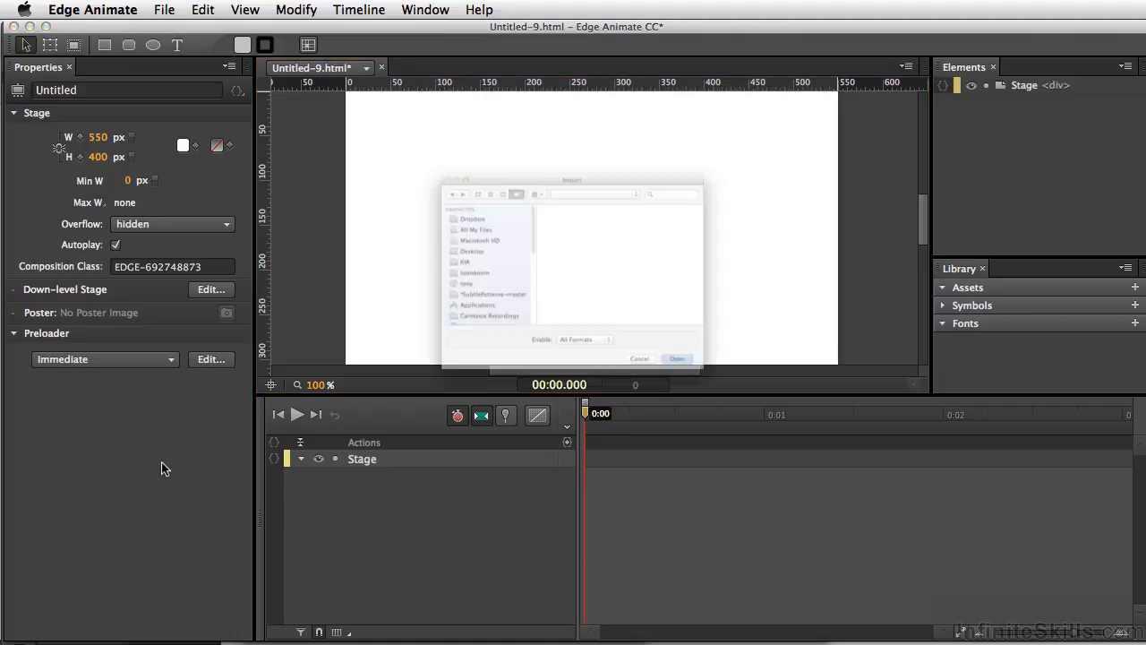
pyautogui.click(577, 286)
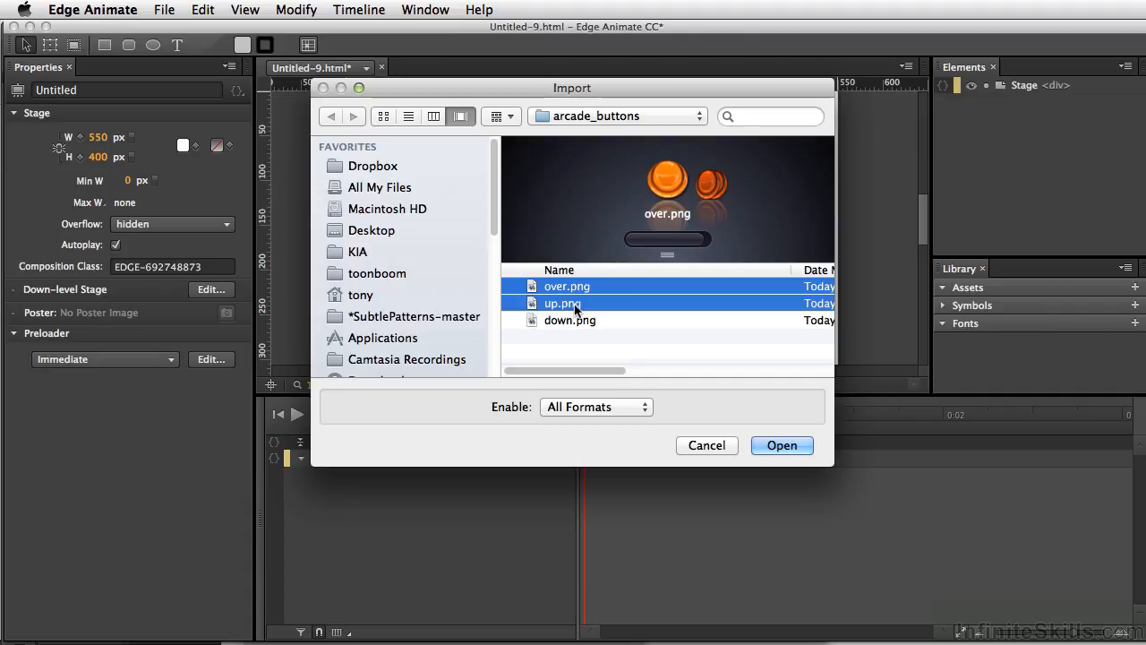
pyautogui.keyDown('shift'); pyautogui.click(575, 304); pyautogui.keyUp('shift')
pyautogui.keyDown('shift'); pyautogui.click(573, 320); pyautogui.keyUp('shift')
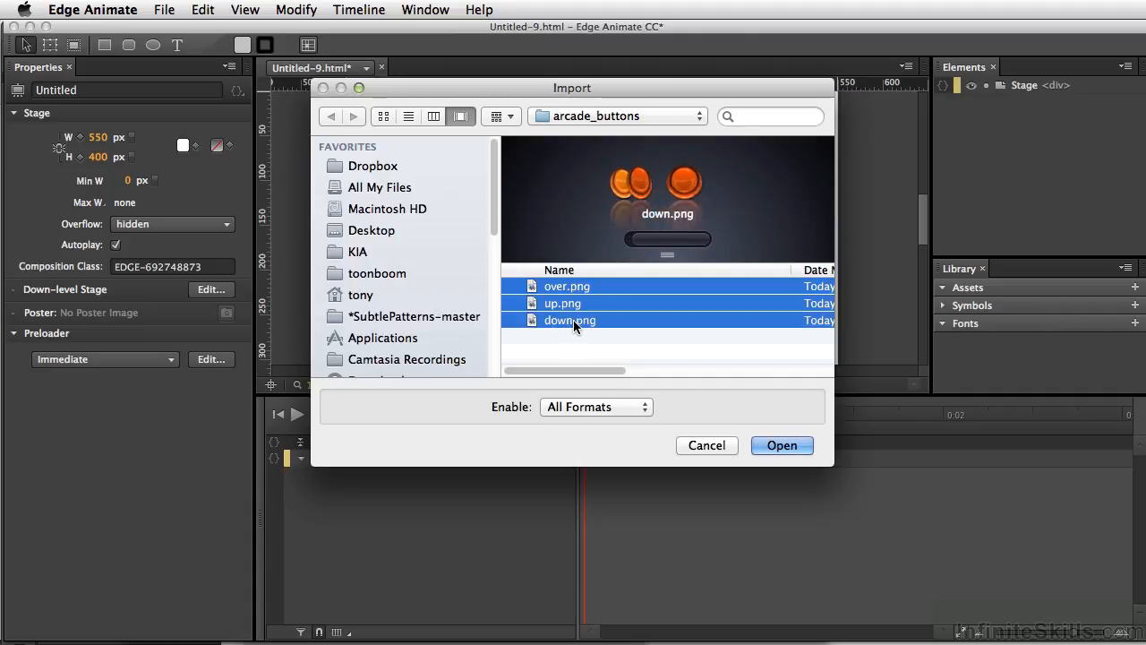
pyautogui.click(764, 445)
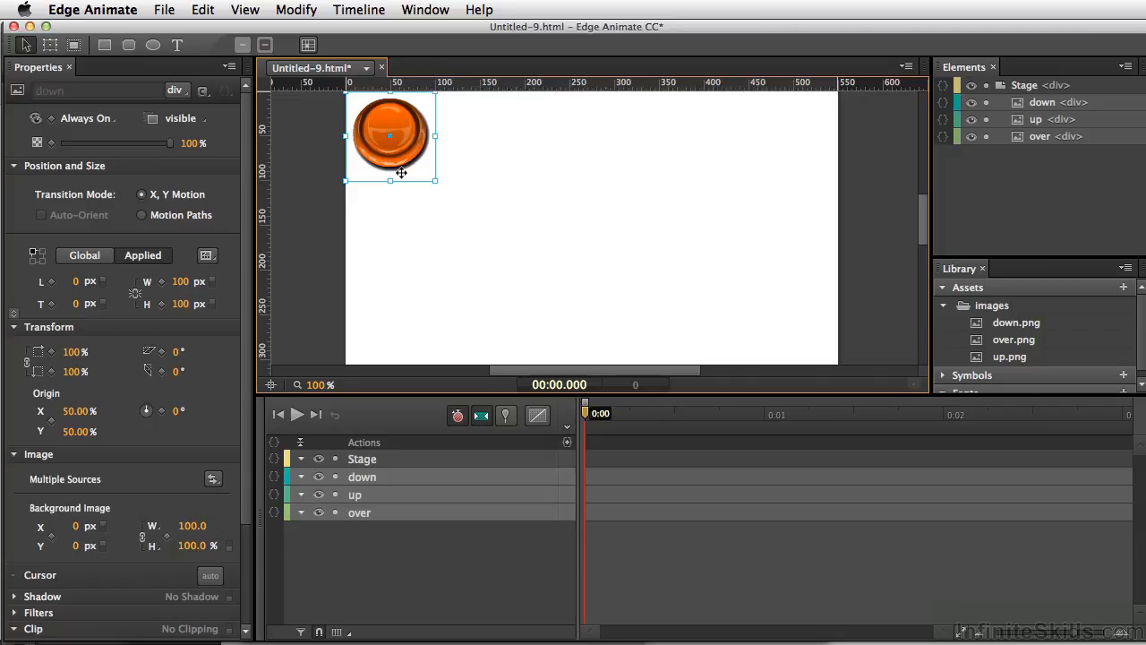
# Convert the three images into a symbol named arcade_button with timeline autoplay off and move it to about 47 px left, 113 px top
pyautogui.press('super+y')
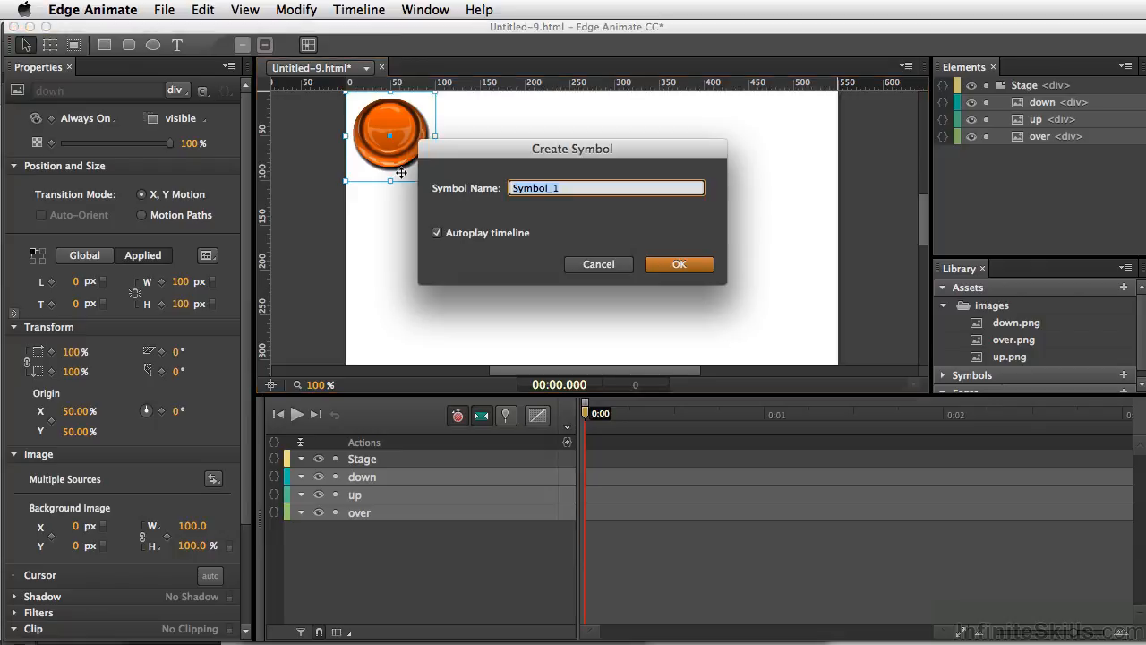
pyautogui.write('ar')
pyautogui.click(437, 233)
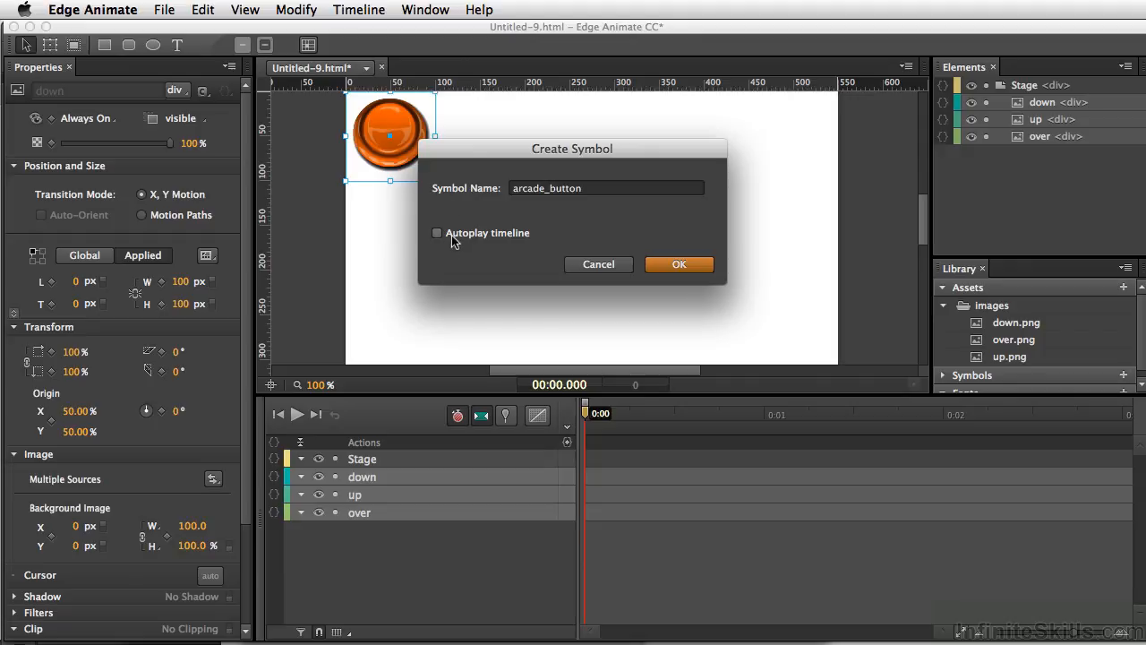
pyautogui.click(680, 264)
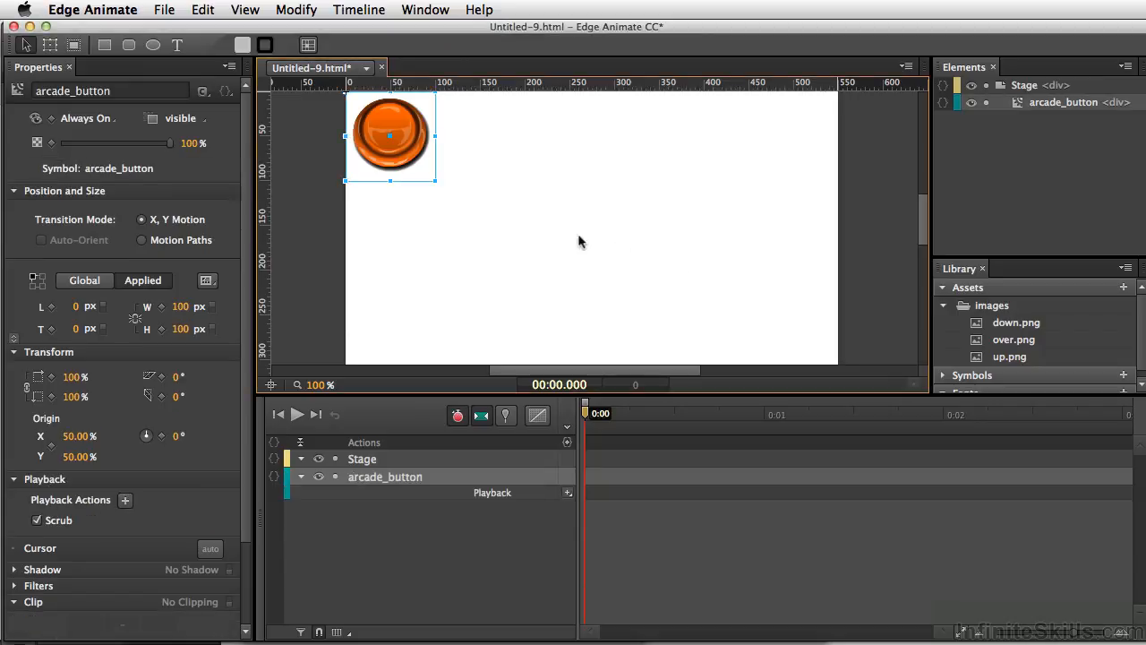
pyautogui.moveTo(400, 152); pyautogui.dragTo(449, 236)
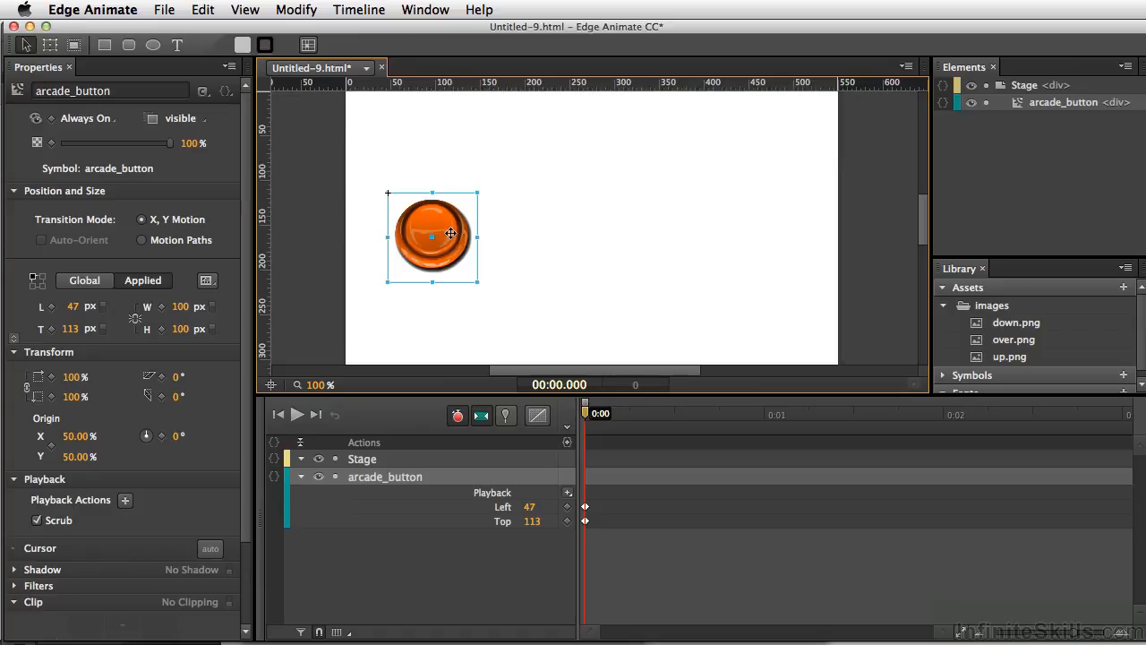
# Open the arcade_button symbol for editing and turn off Auto-Transition Mode
pyautogui.doubleClick(450, 234)
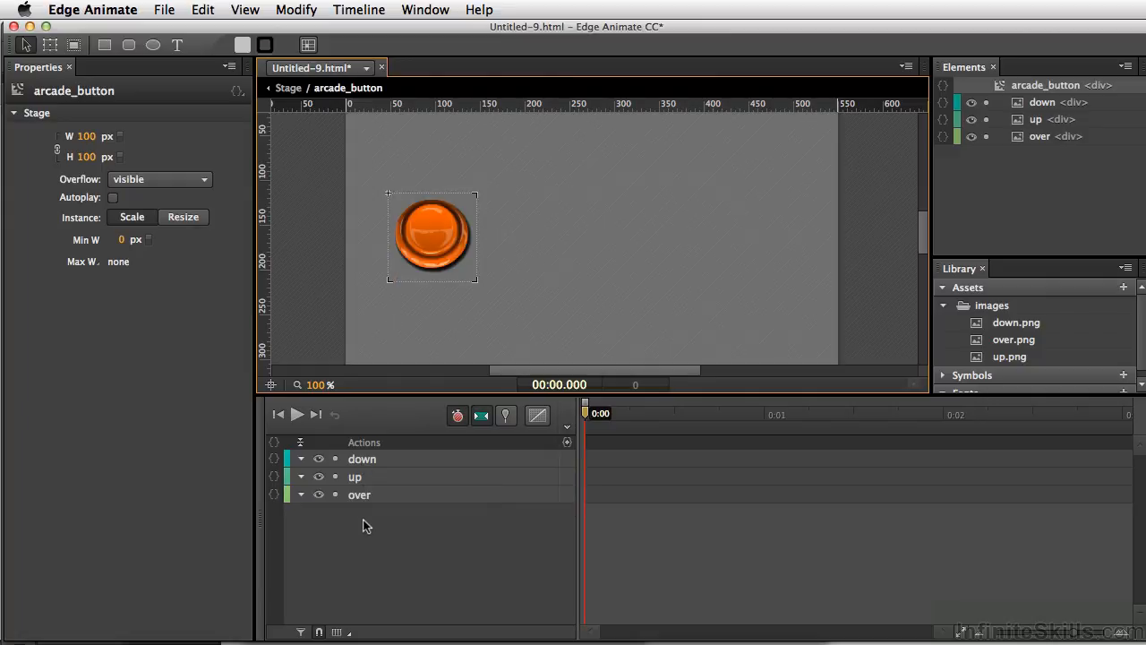
pyautogui.click(395, 460)
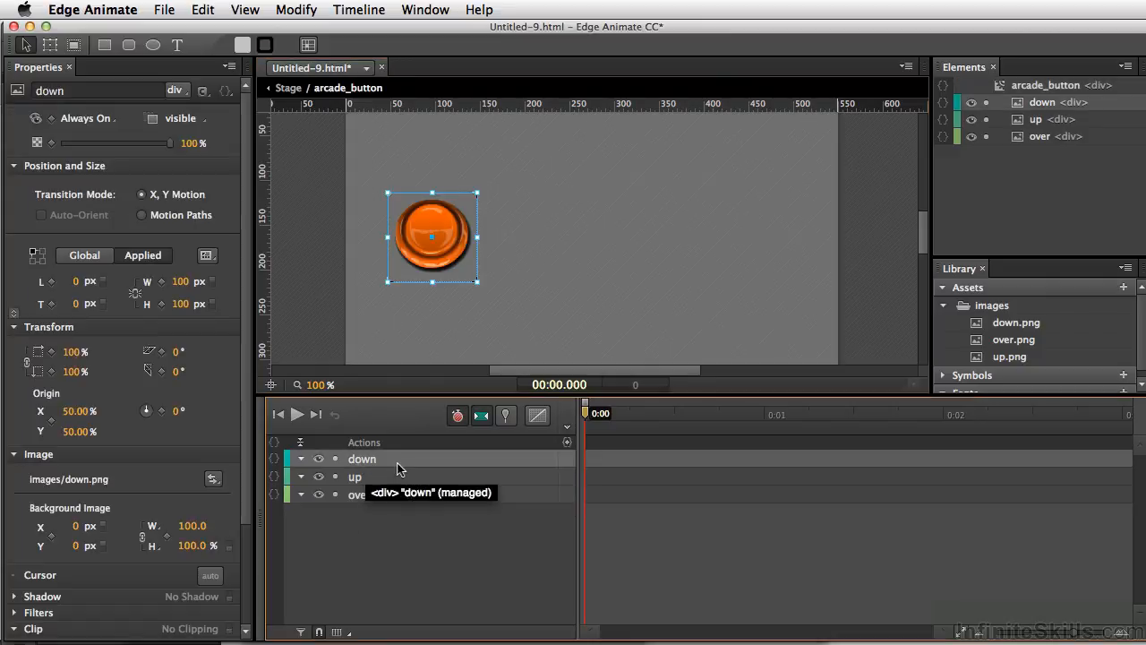
pyautogui.click(478, 418)
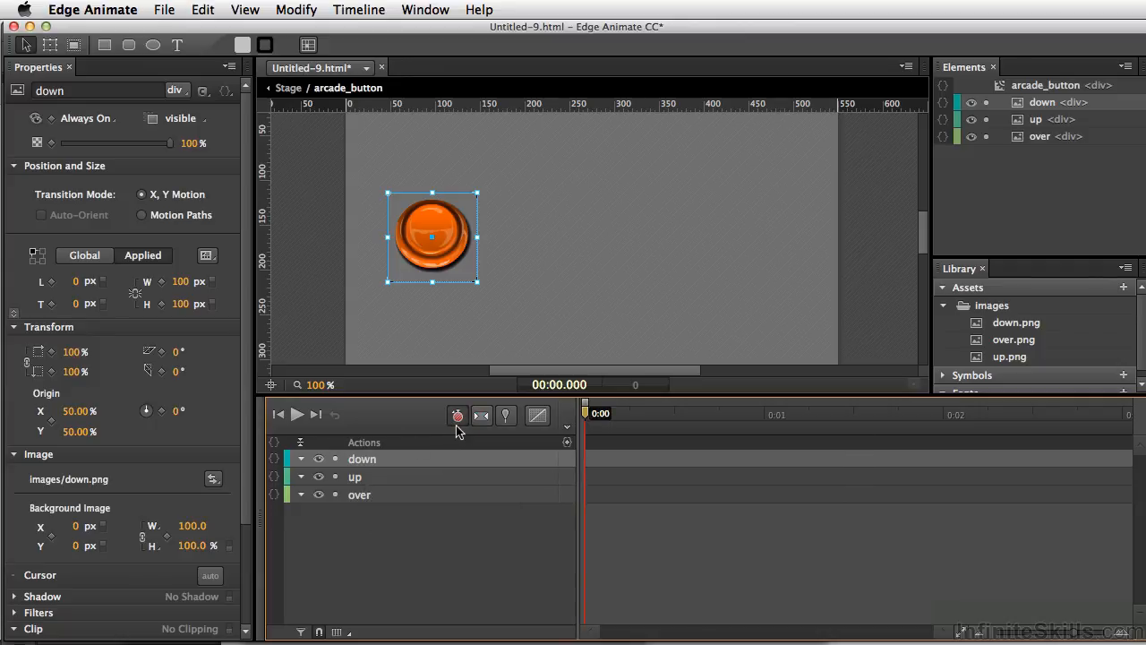
pyautogui.click(458, 416)
# Set the display of the down, up and over images to On at 0:00 on the symbol's timeline
pyautogui.keyDown('shift'); pyautogui.click(374, 498); pyautogui.keyUp('shift')
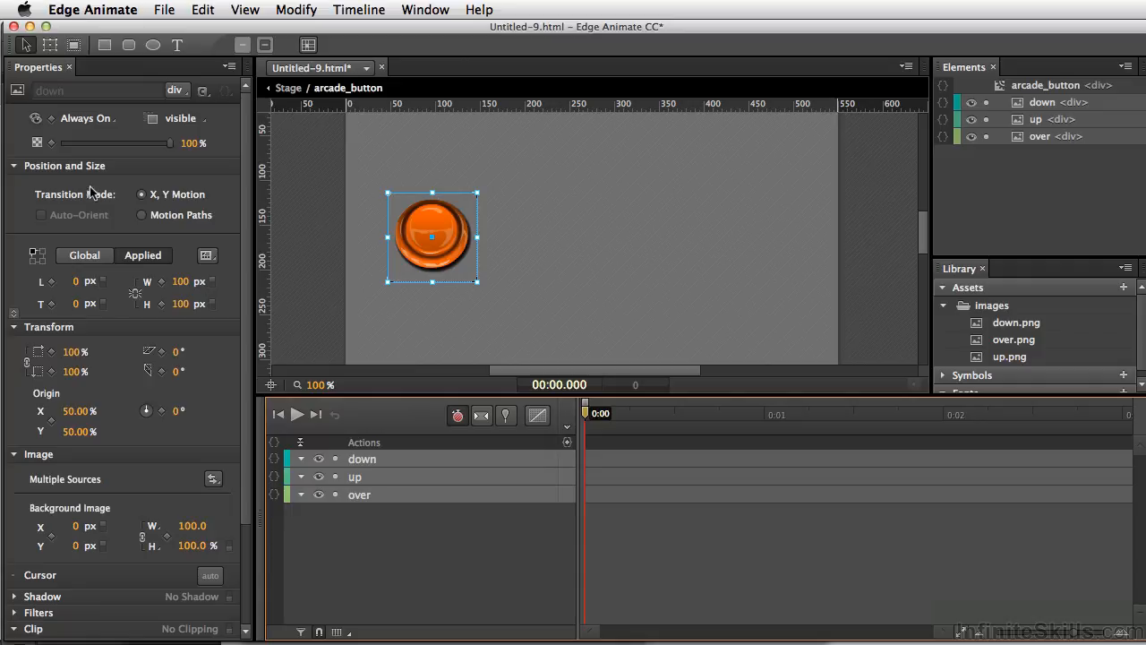
pyautogui.click(108, 121)
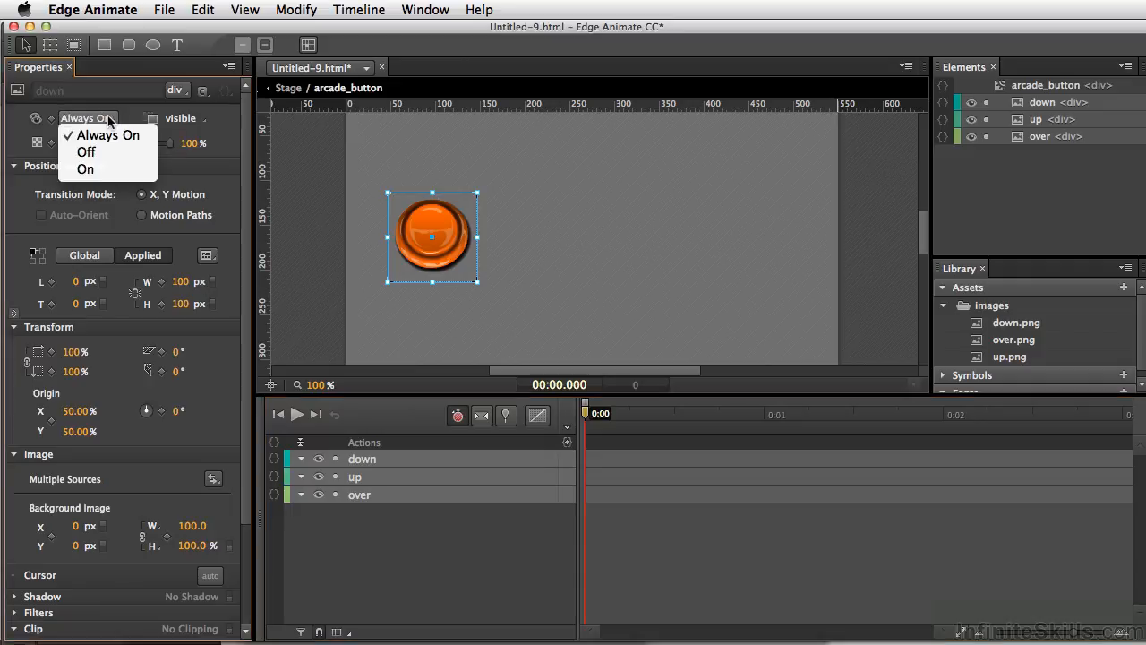
pyautogui.click(105, 171)
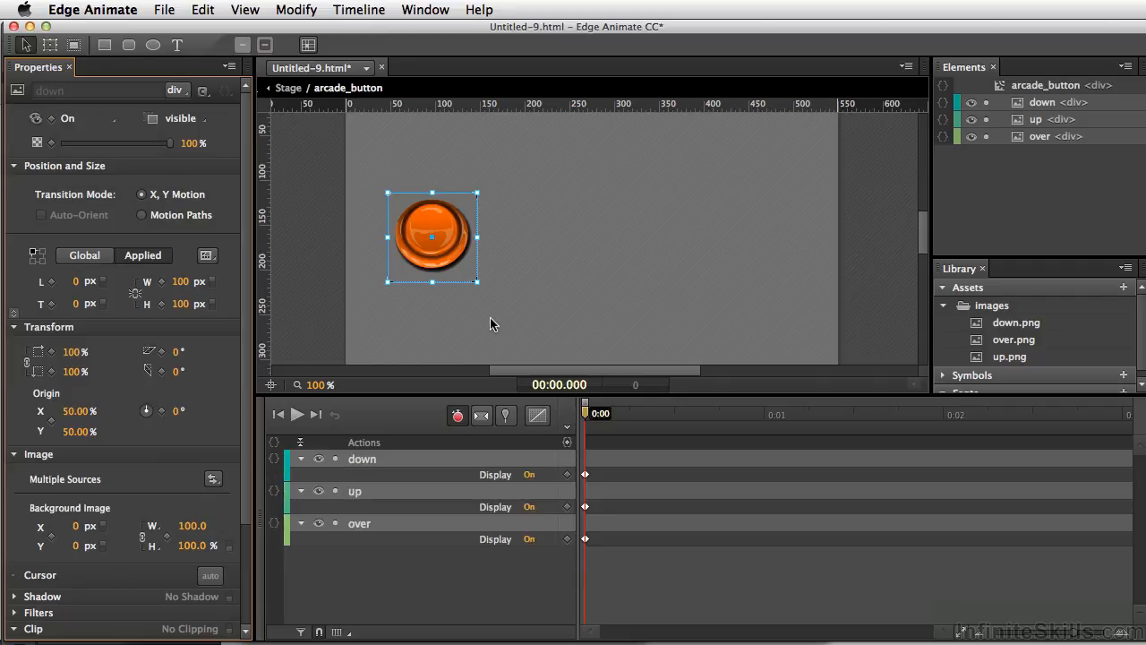
pyautogui.click(423, 587)
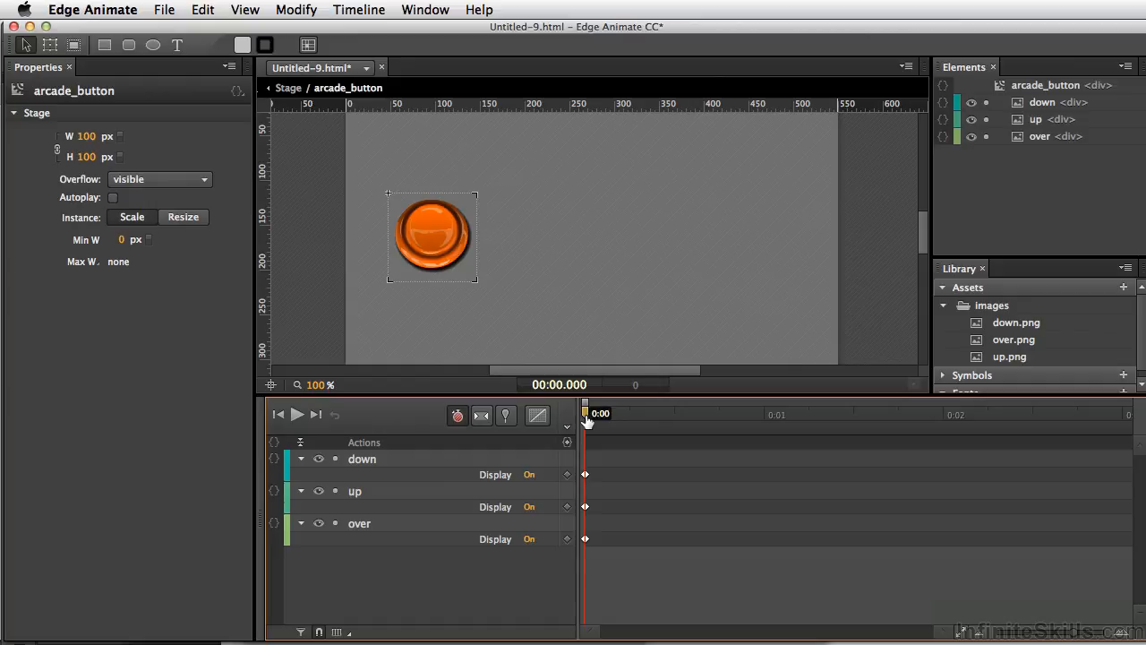
# Add timeline labels to the symbol: up at 0:00, over at 0:00.500 and down at 0:01
pyautogui.press('super+l')
pyautogui.write('up')
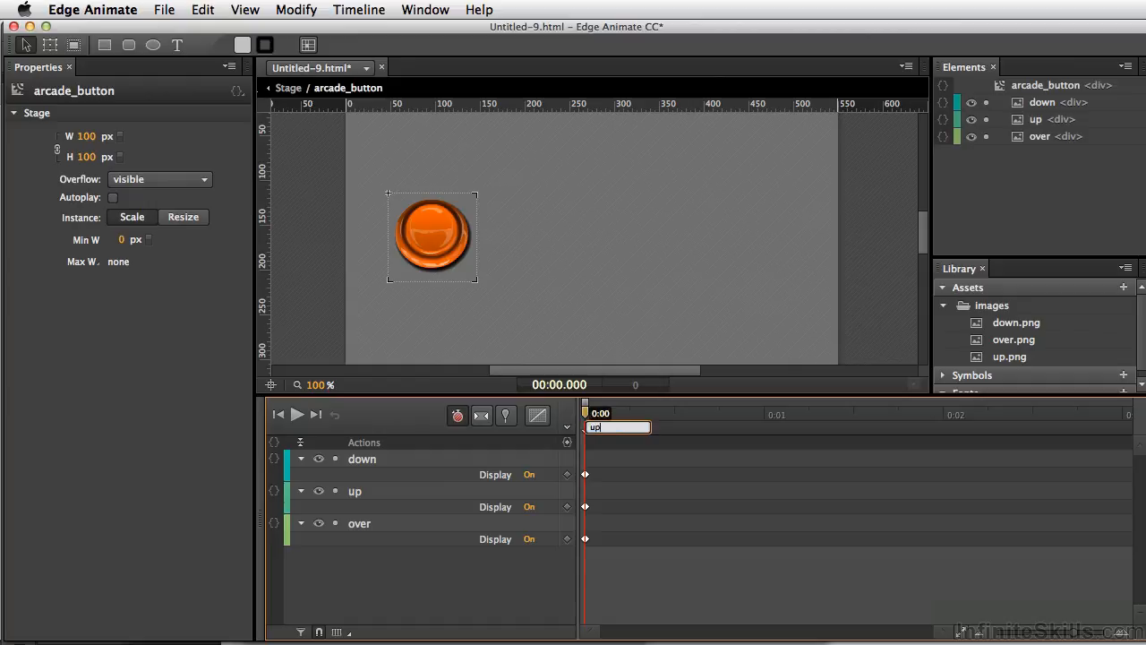
pyautogui.moveTo(583, 416); pyautogui.dragTo(676, 426)
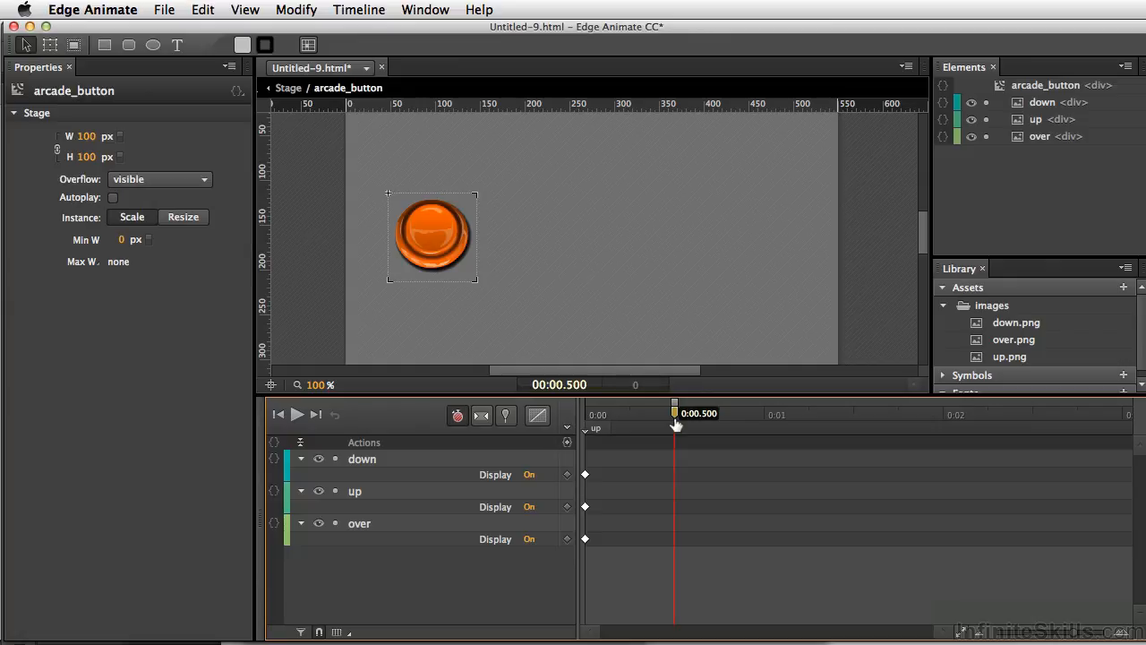
pyautogui.press('super+l')
pyautogui.write('o')
pyautogui.press('Return')
pyautogui.moveTo(717, 422); pyautogui.dragTo(762, 427)
pyautogui.press('super+l')
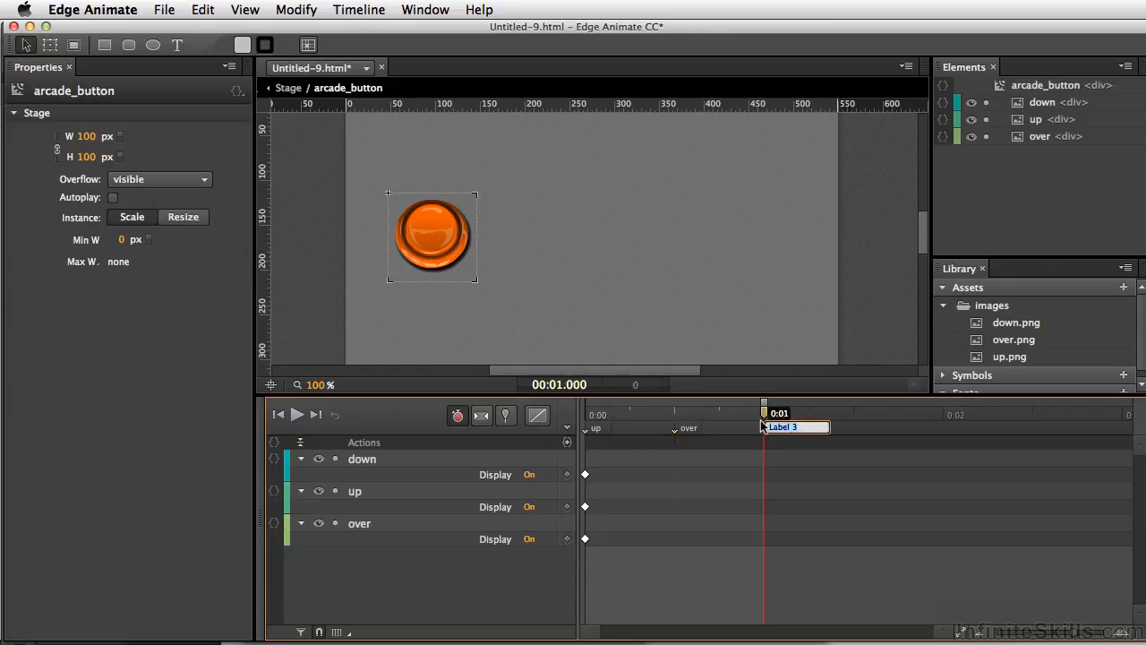
pyautogui.write('down')
# At the up label, set the display of the down and over images to Off
pyautogui.moveTo(672, 425); pyautogui.dragTo(591, 428)
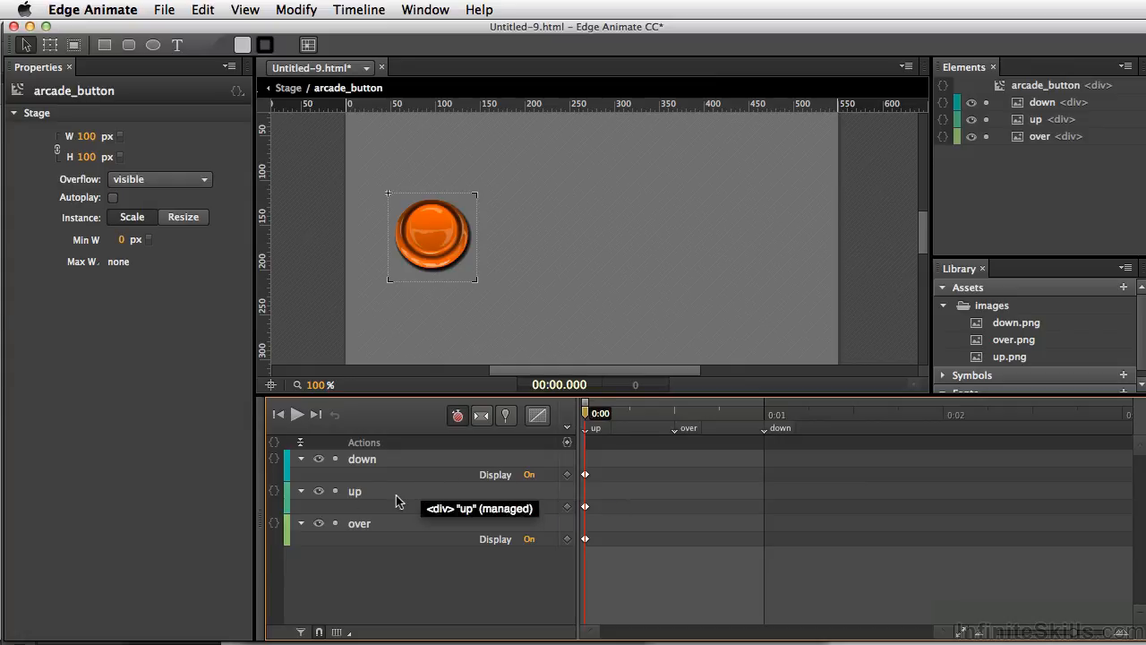
pyautogui.click(530, 476)
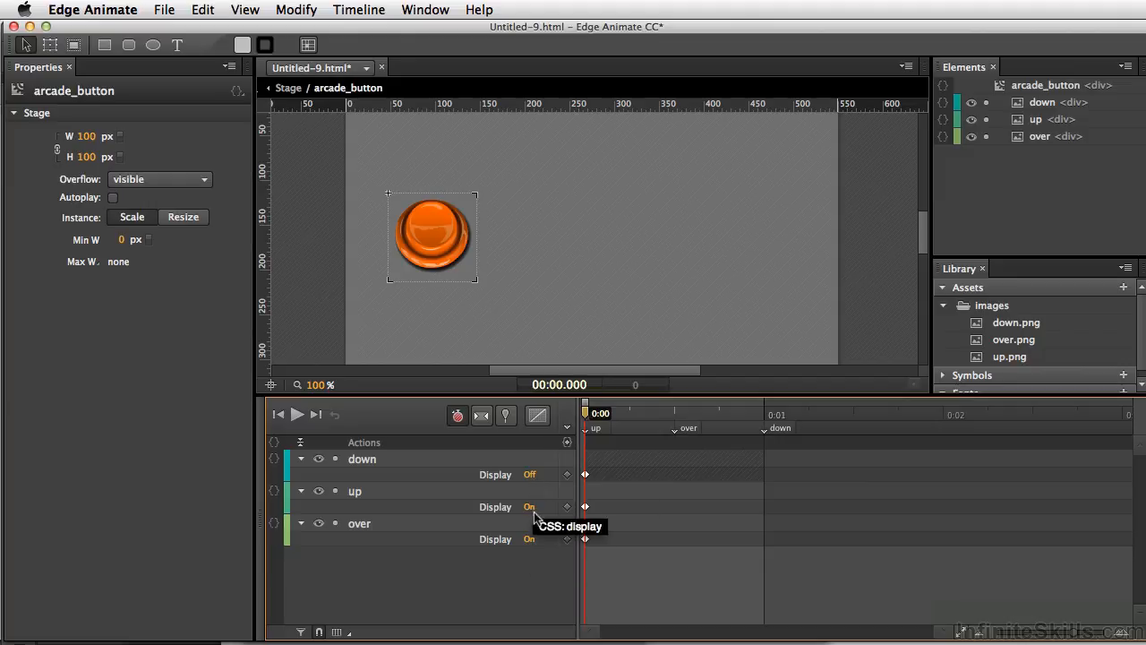
pyautogui.click(530, 540)
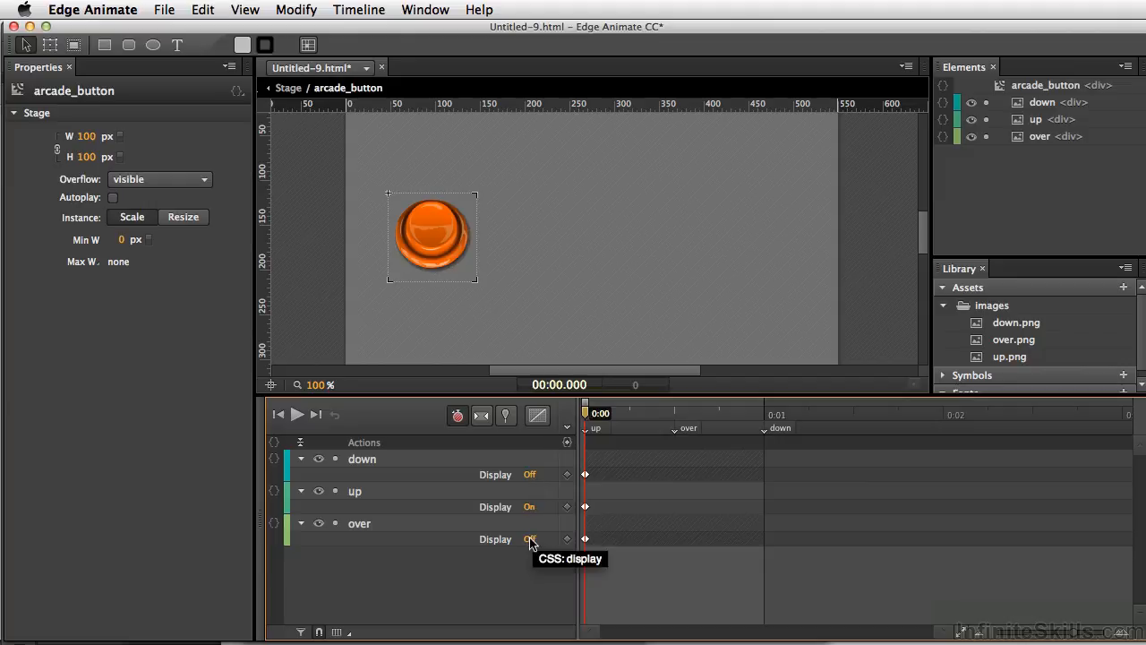
# At the over label, set the up image's display to Off and the over image's display to On
pyautogui.moveTo(587, 419); pyautogui.dragTo(674, 419)
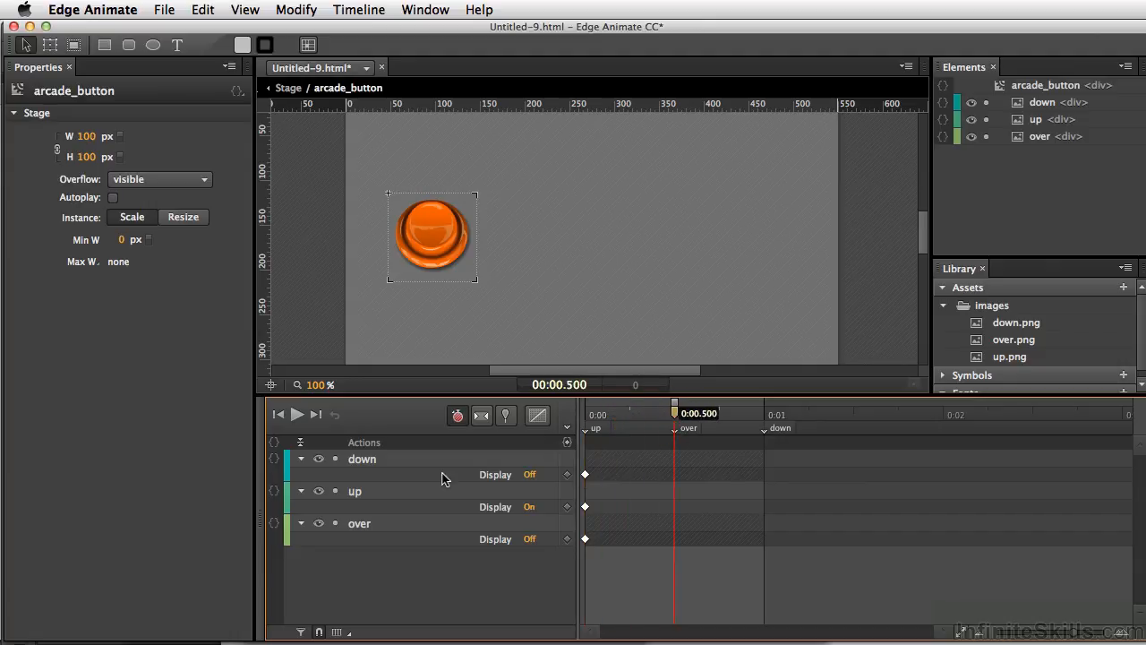
pyautogui.click(531, 509)
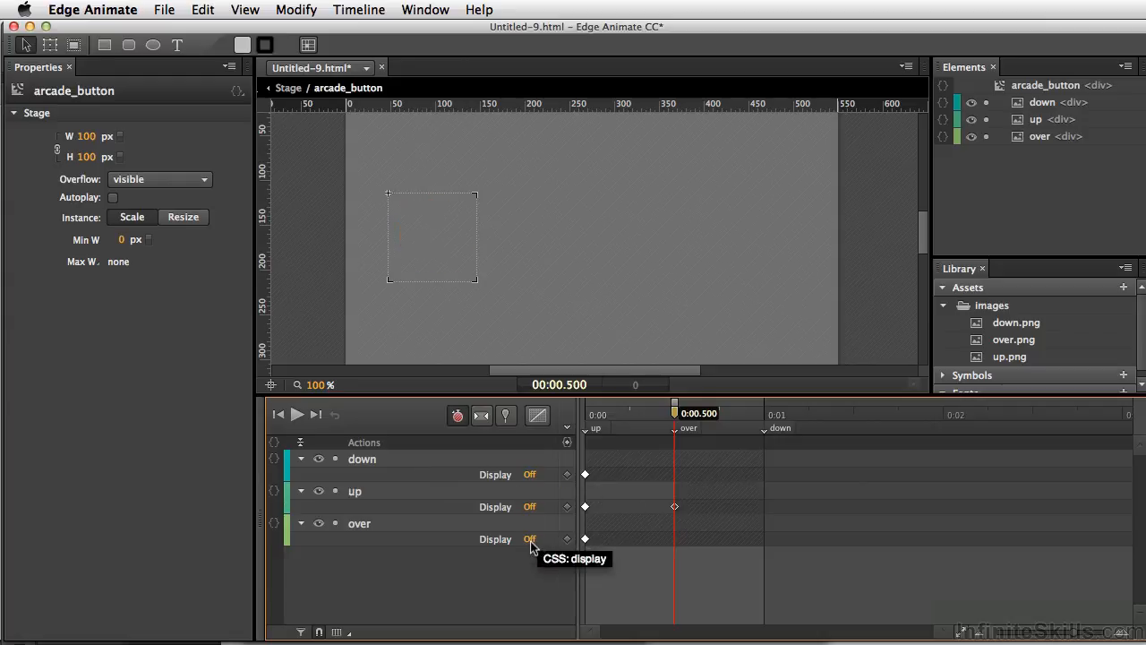
pyautogui.click(530, 539)
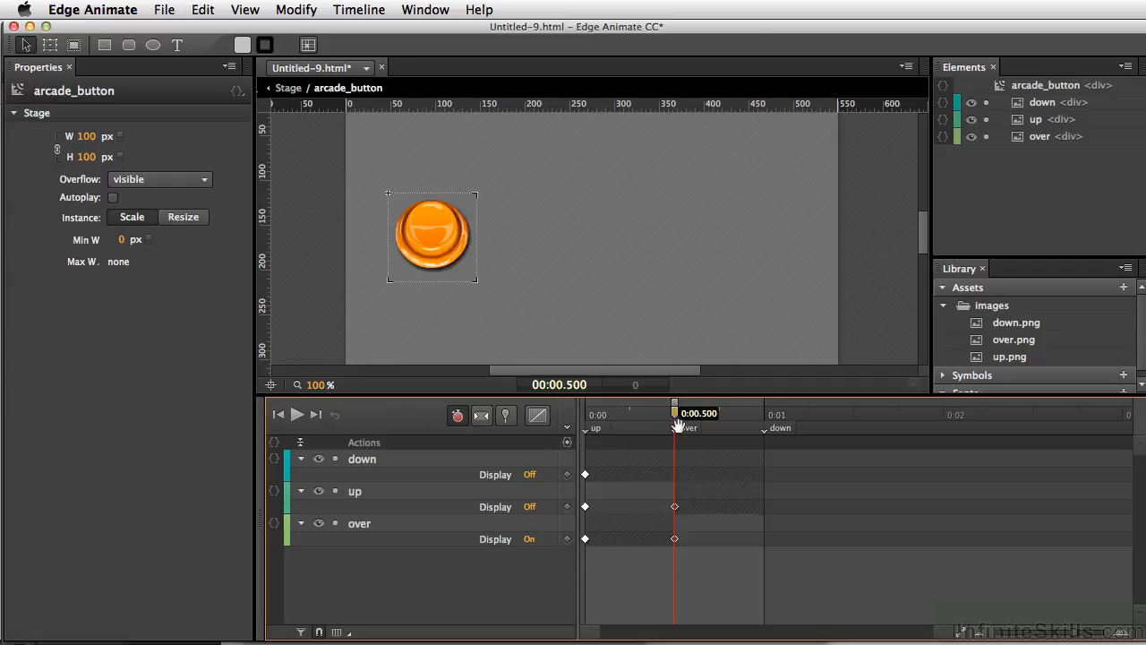
# At the down label, set the down image's display to On and the over image's display to Off
pyautogui.moveTo(678, 423); pyautogui.dragTo(762, 421)
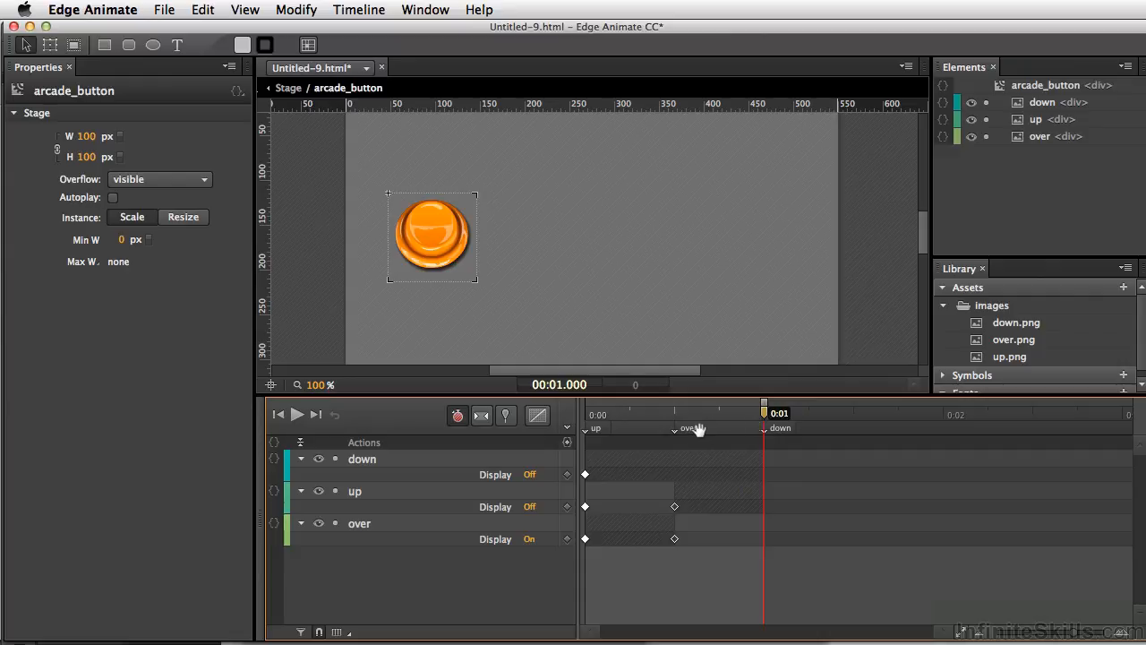
pyautogui.click(530, 474)
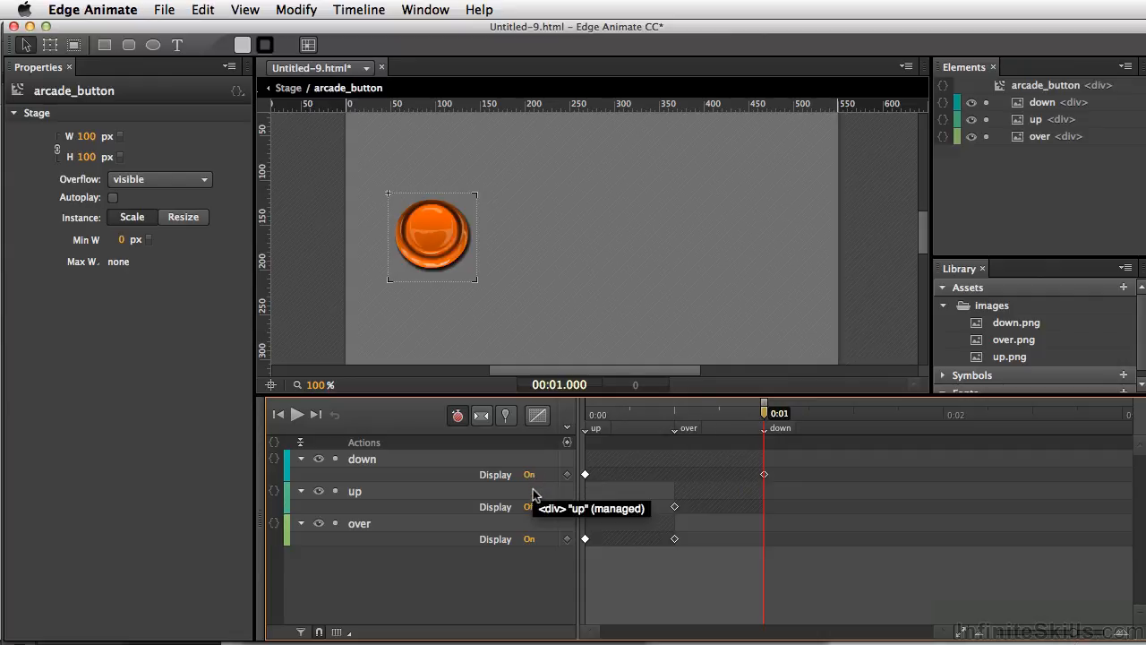
pyautogui.click(530, 539)
pyautogui.moveTo(768, 417)
pyautogui.mouseDown()
pyautogui.moveTo(580, 426)
pyautogui.moveTo(669, 428)
pyautogui.moveTo(570, 417)
pyautogui.moveTo(763, 428)
pyautogui.mouseUp()
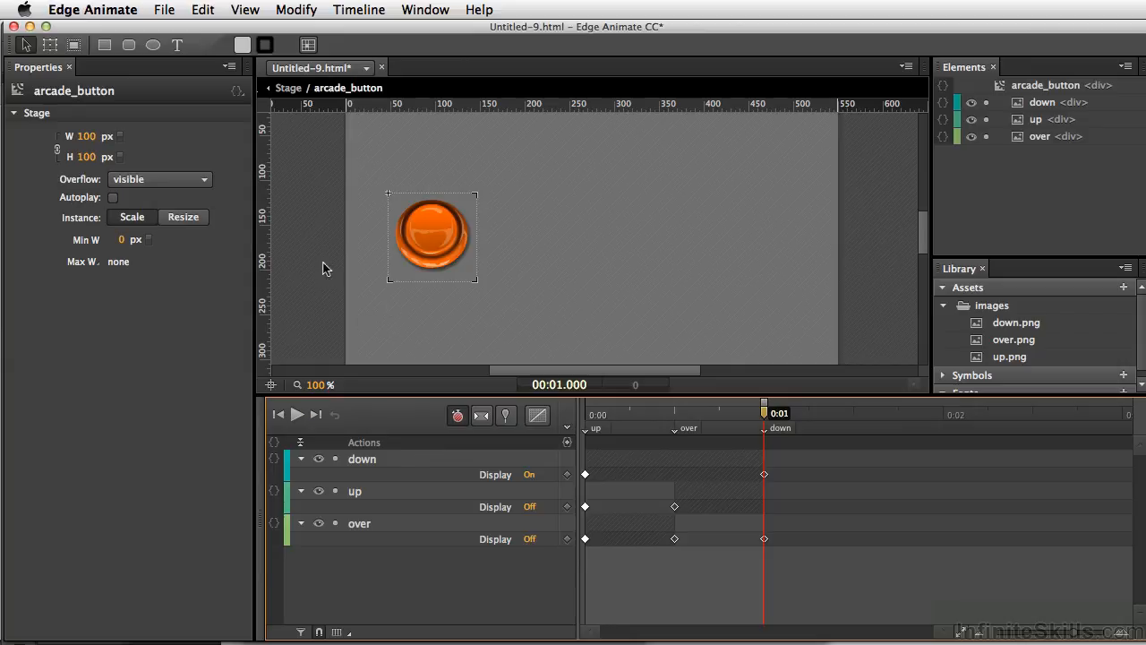
# Draw an ellipse about 69 by 65 px over the button face and name it active
pyautogui.click(152, 46)
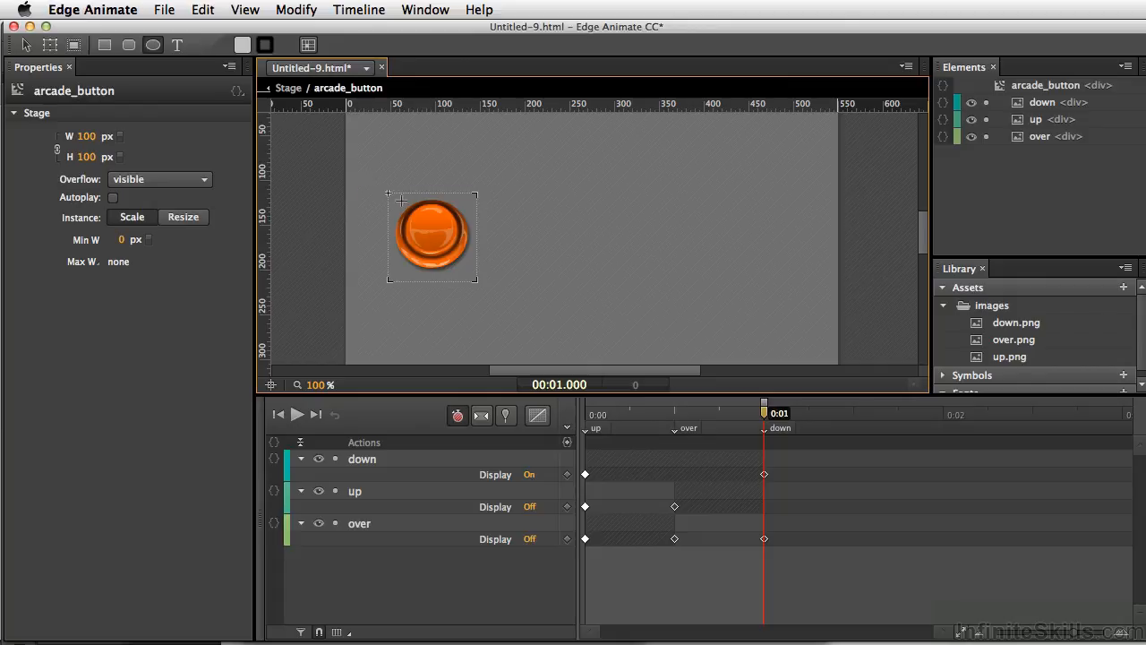
pyautogui.moveTo(401, 203)
pyautogui.mouseDown()
pyautogui.moveTo(430, 249)
pyautogui.moveTo(462, 262)
pyautogui.mouseUp()
pyautogui.press('v')
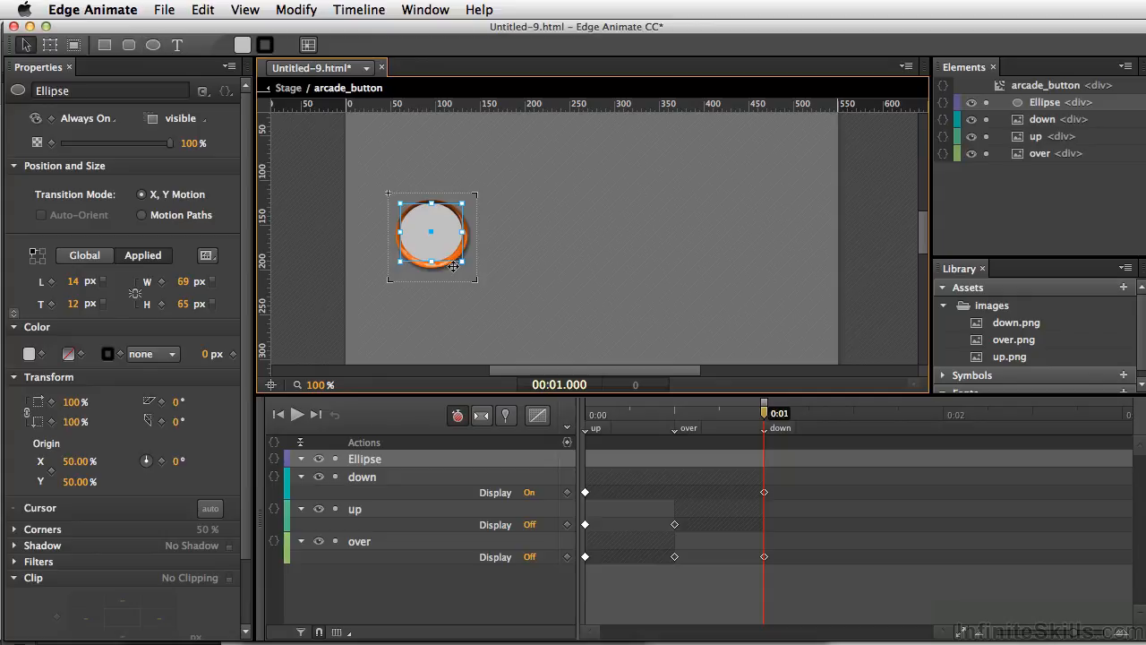
pyautogui.doubleClick(374, 464)
pyautogui.write('active')
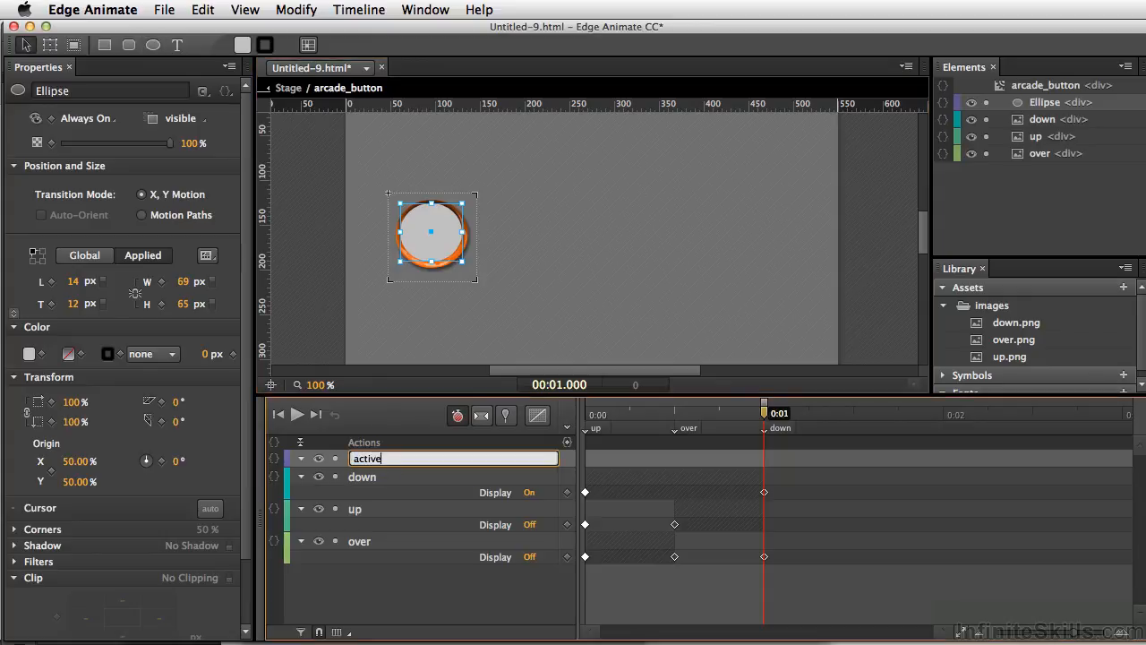
pyautogui.press('Return')
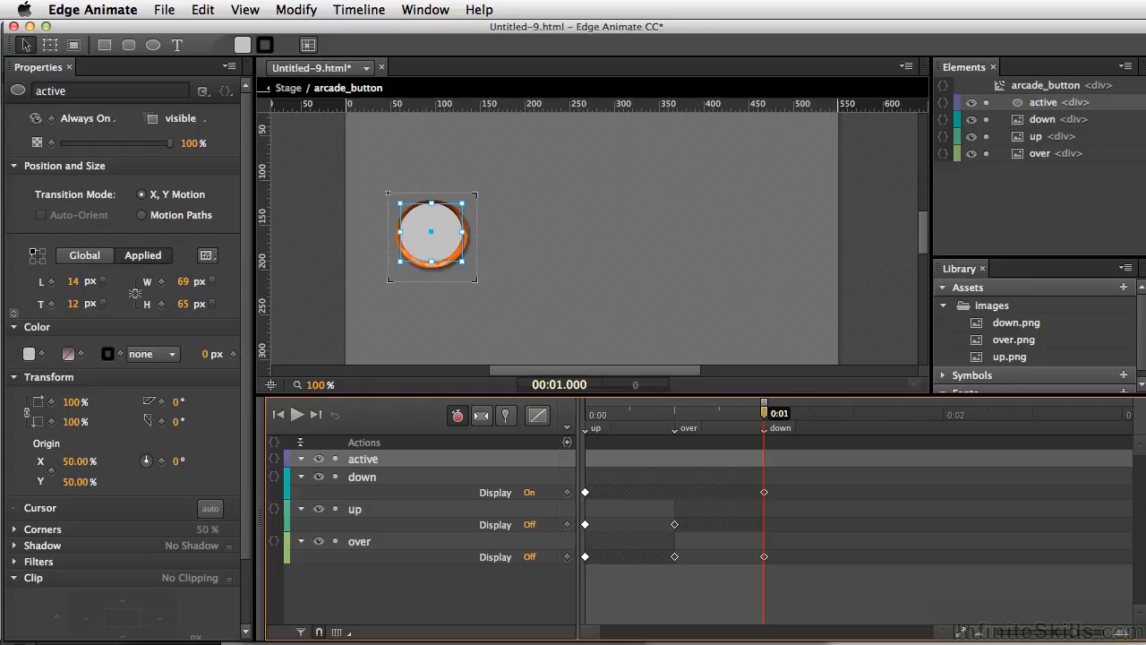
# With the timeline back at 0:00, add a mouseover action to the active ellipse that stops the timeline at the "over" label
pyautogui.moveTo(764, 421); pyautogui.dragTo(587, 421)
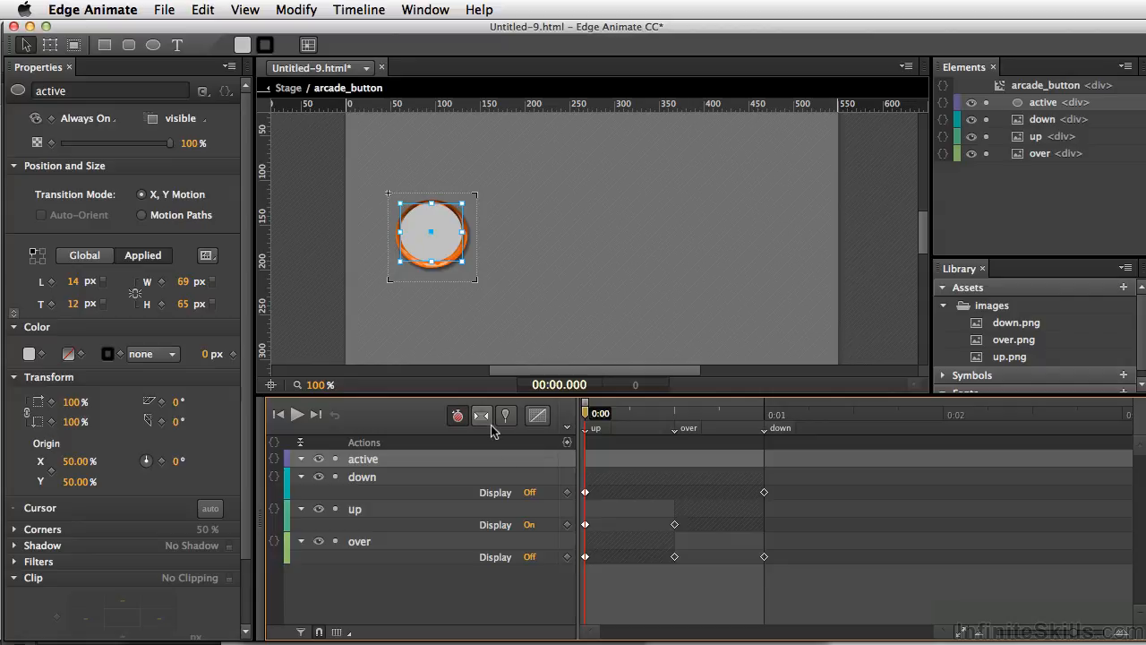
pyautogui.rightClick(440, 232)
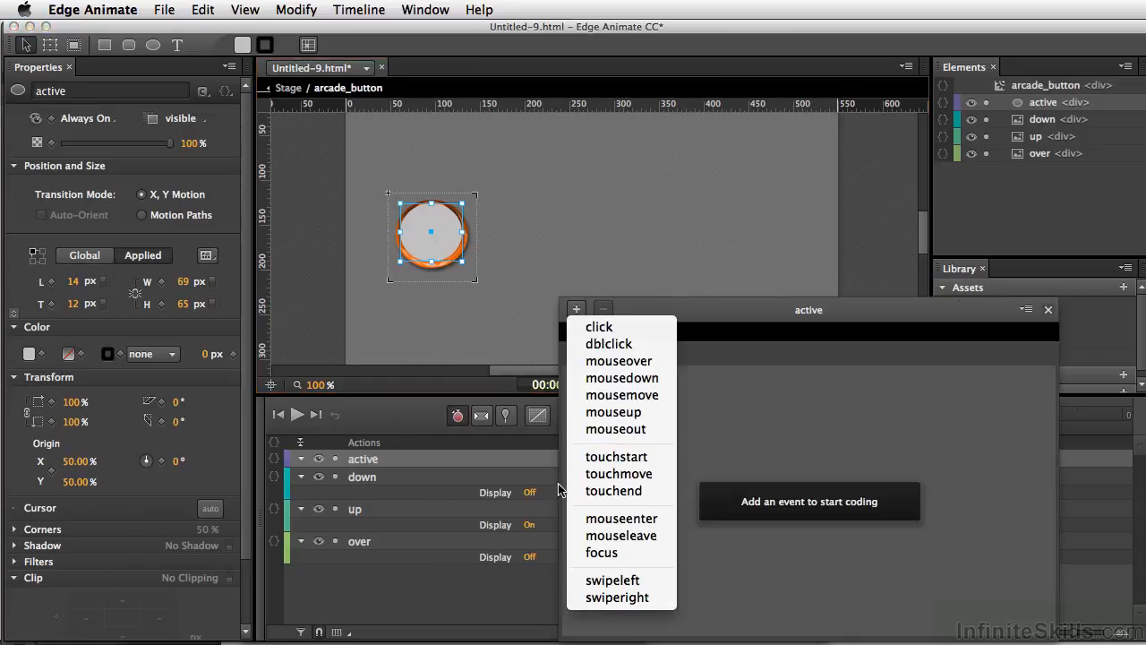
pyautogui.click(607, 364)
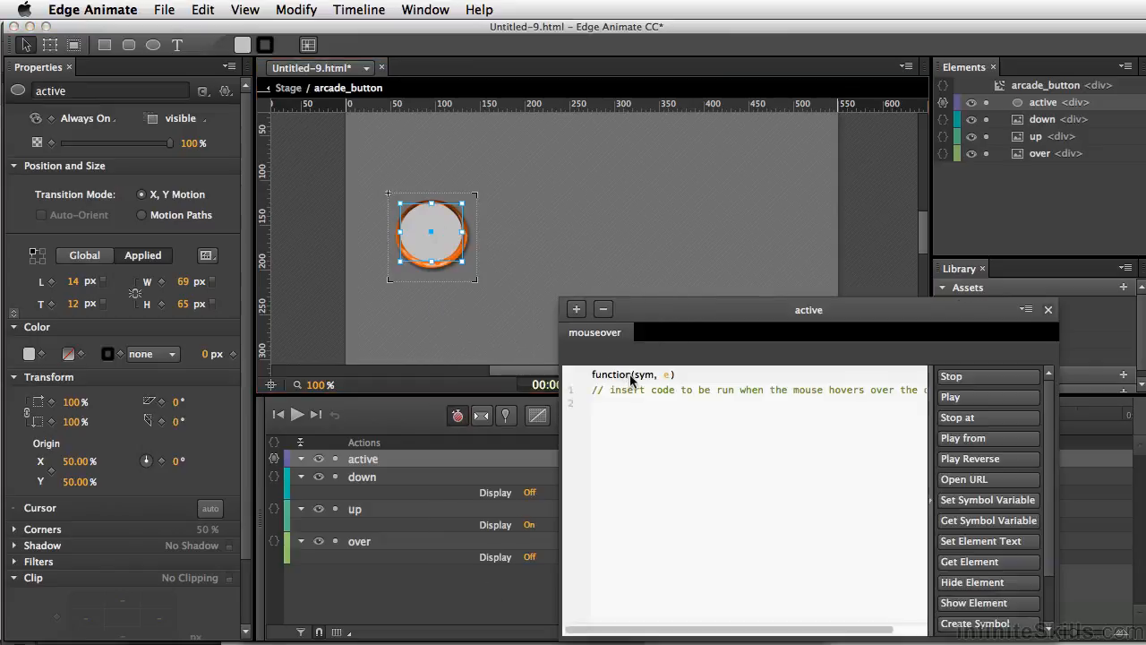
pyautogui.click(971, 418)
pyautogui.write('"over");')
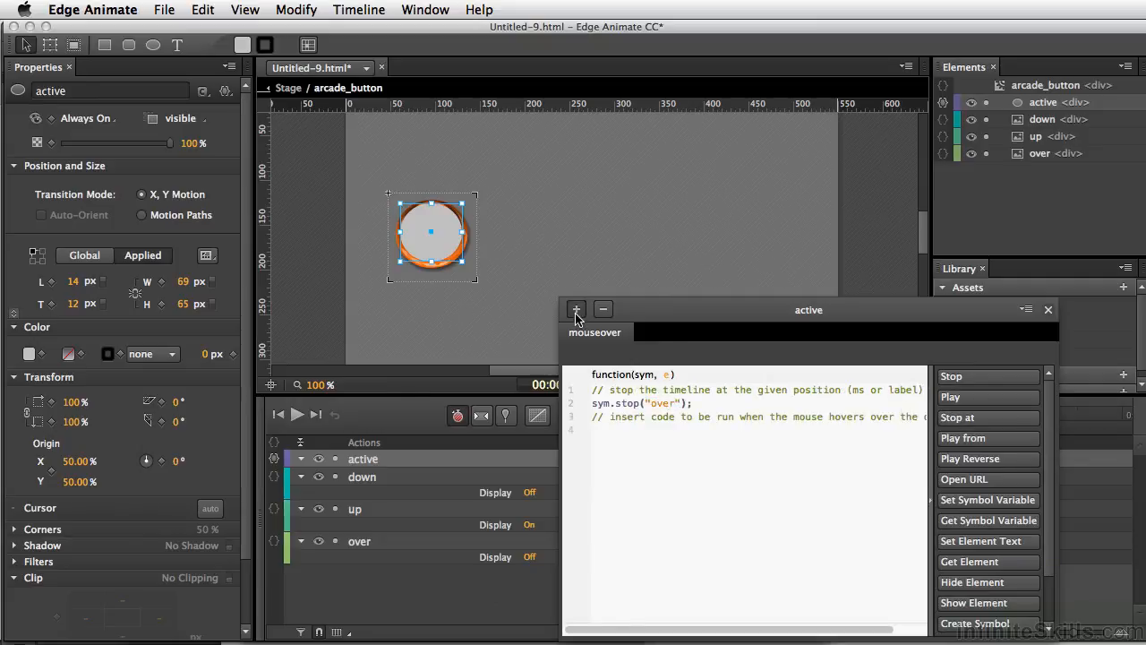
# Add a mousedown action to the active ellipse that stops the timeline at the "down" label
pyautogui.click(576, 309)
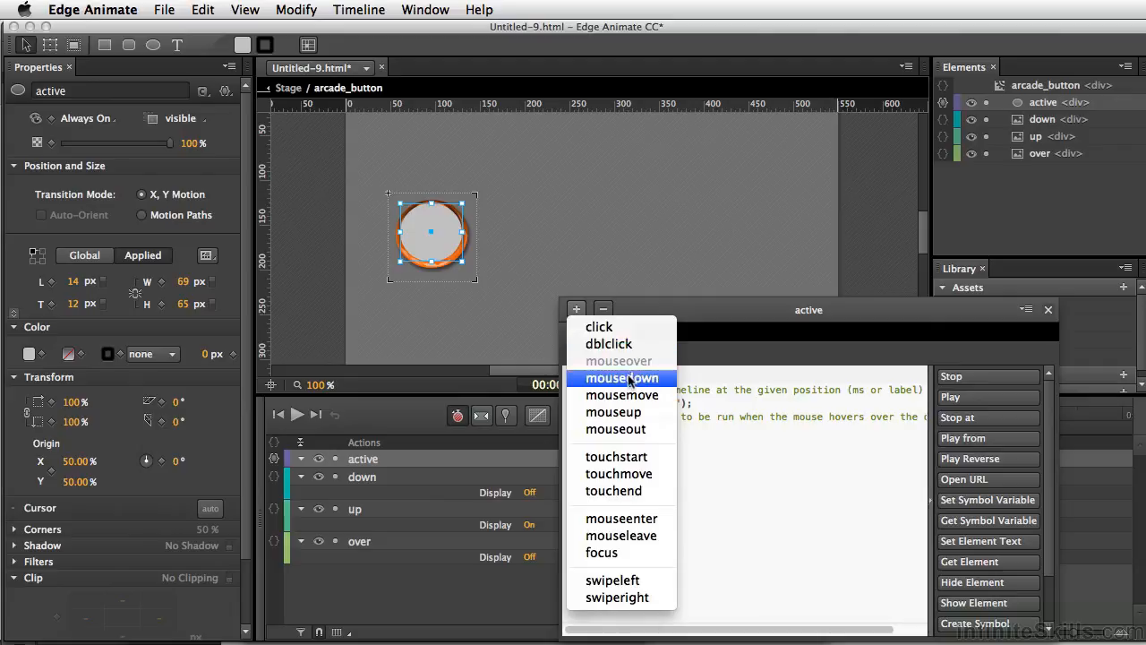
pyautogui.click(630, 378)
pyautogui.click(961, 419)
pyautogui.write('"d')
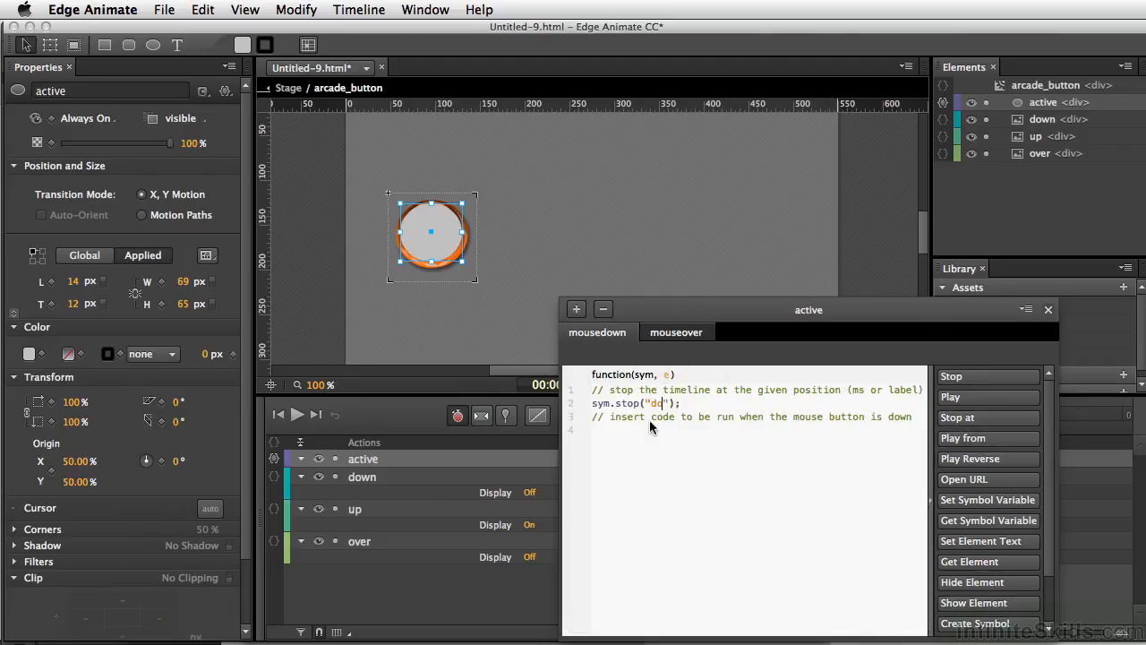
pyautogui.write('own')
# Add a mouseup action to the active ellipse that stops the timeline at the "up" label
pyautogui.click(577, 310)
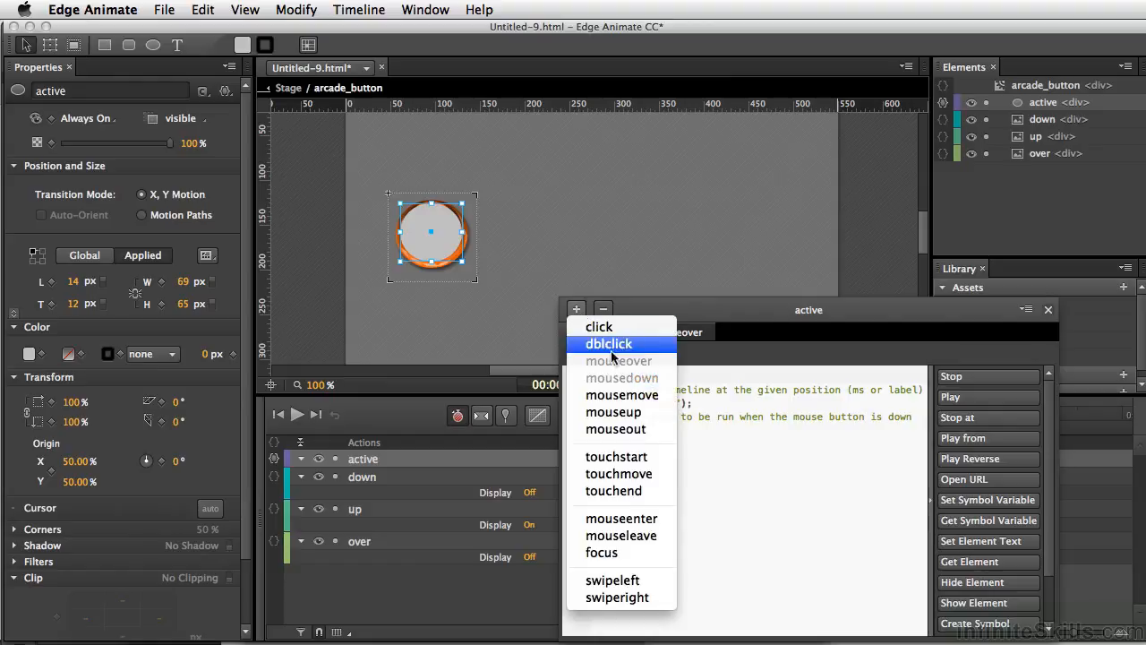
pyautogui.click(617, 415)
pyautogui.click(957, 418)
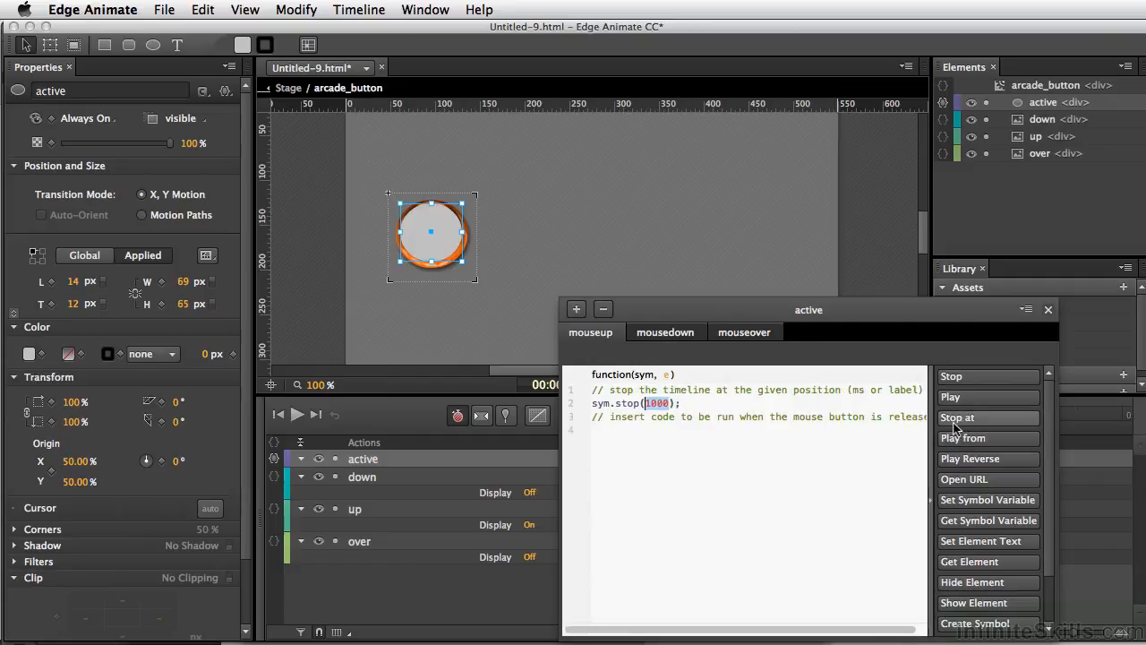
pyautogui.write('"up')
# Add a mouseout action to the active ellipse that stops the timeline at the "up" label
pyautogui.click(586, 310)
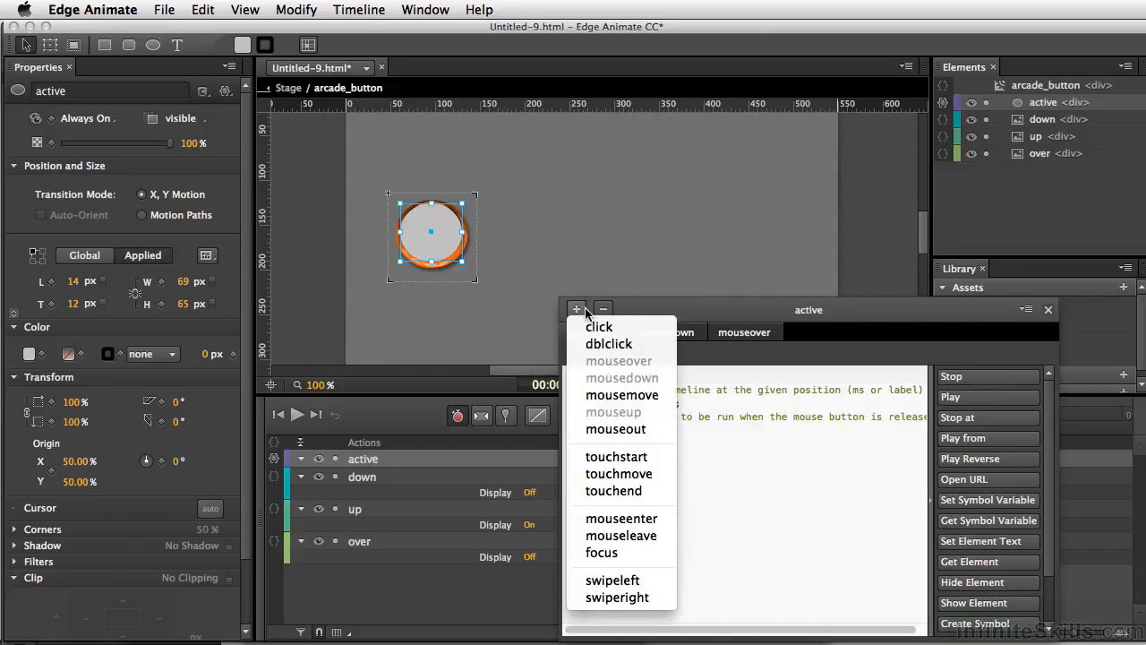
pyautogui.click(616, 430)
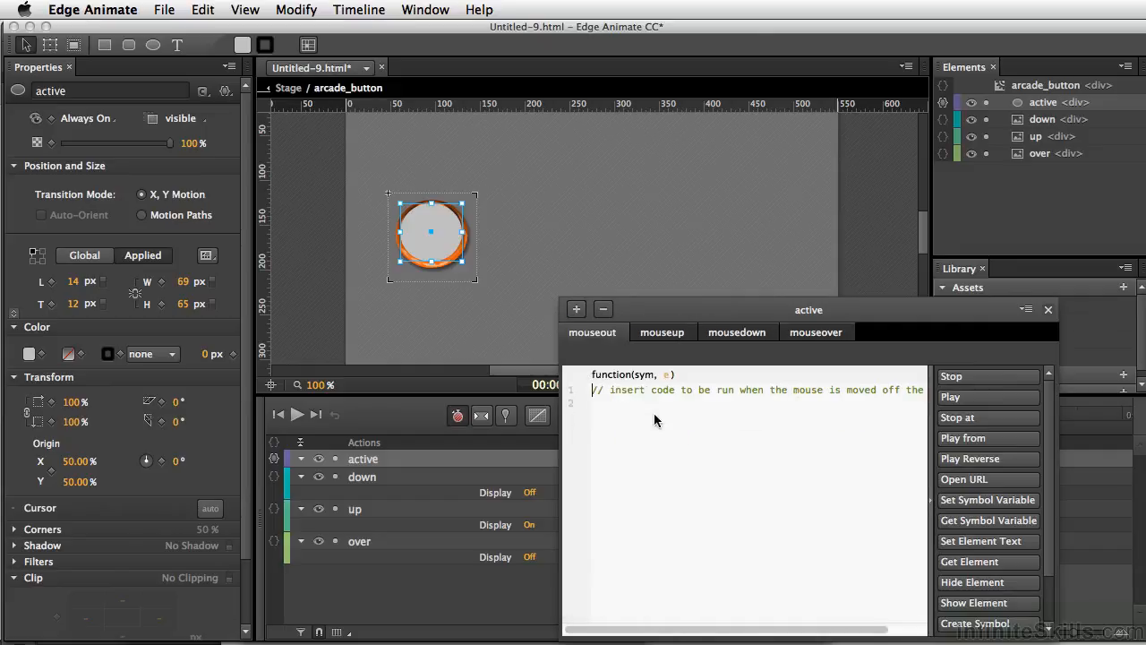
pyautogui.click(964, 417)
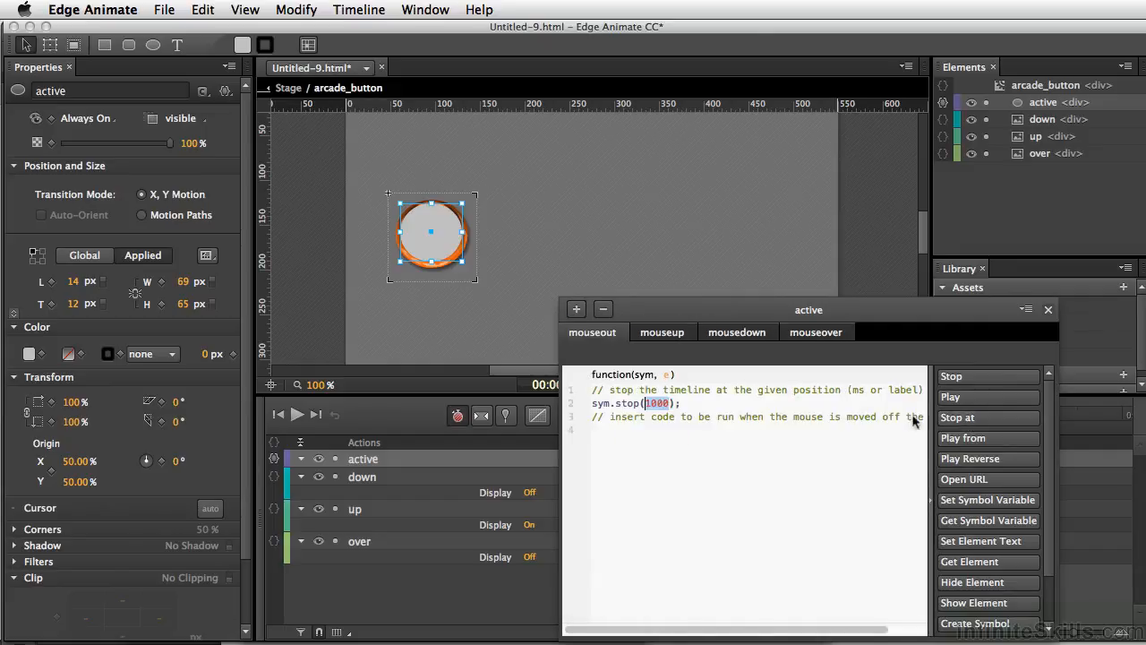
pyautogui.write('"u')
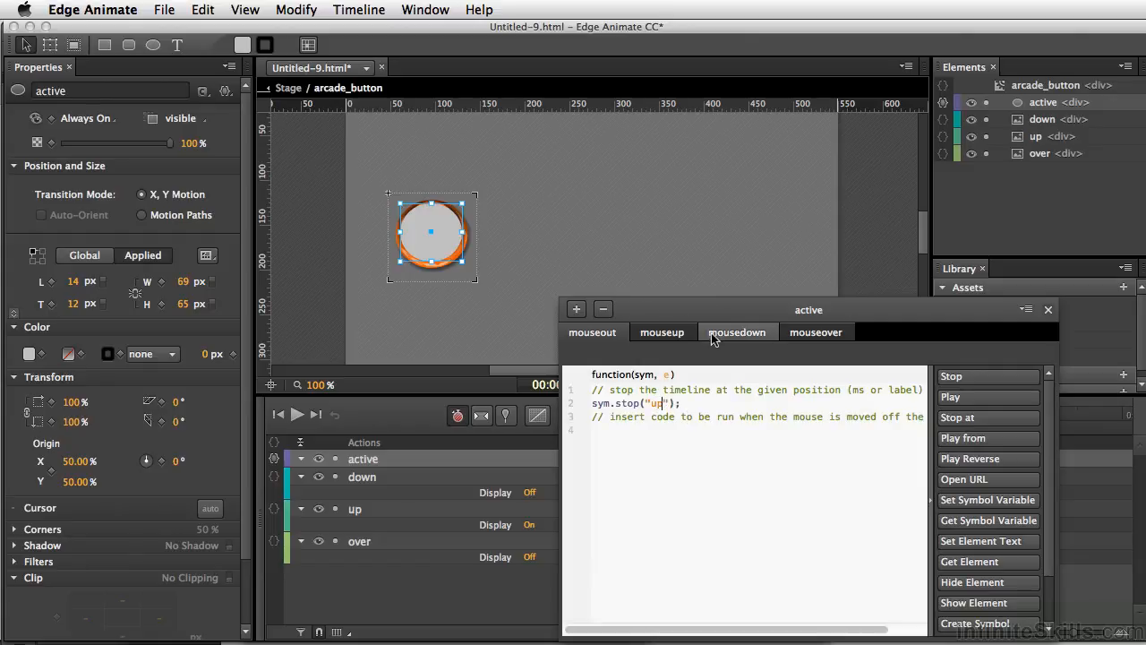
pyautogui.write('p')
# Set the active ellipse's opacity to 0% and its cursor to pointer
pyautogui.click(428, 238)
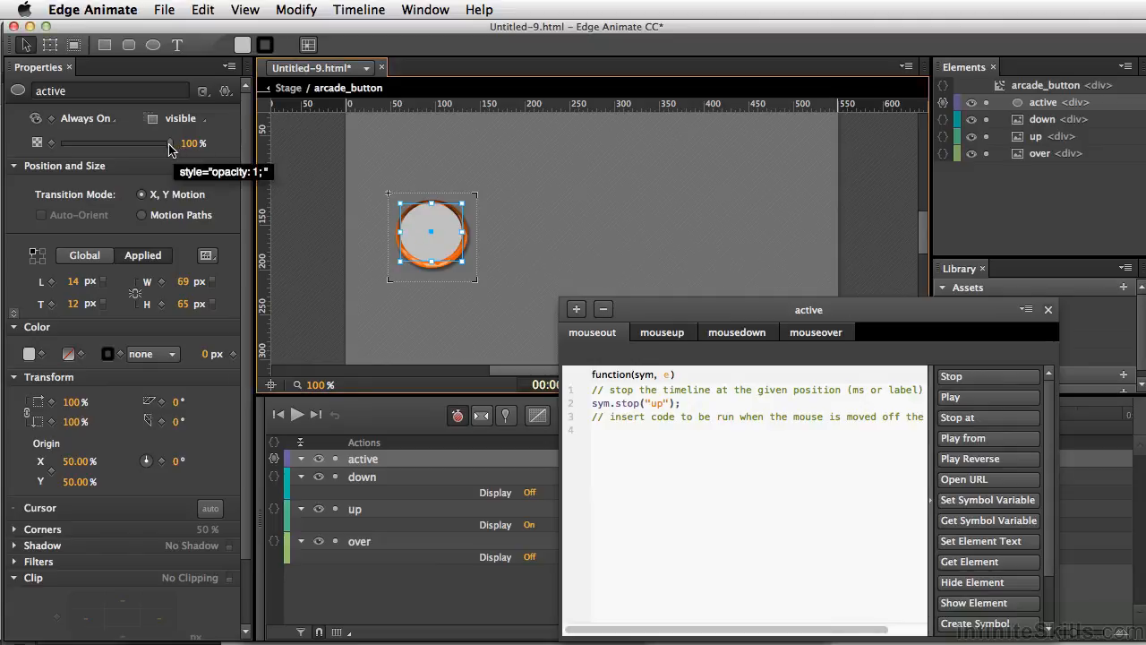
pyautogui.moveTo(170, 149); pyautogui.dragTo(37, 145)
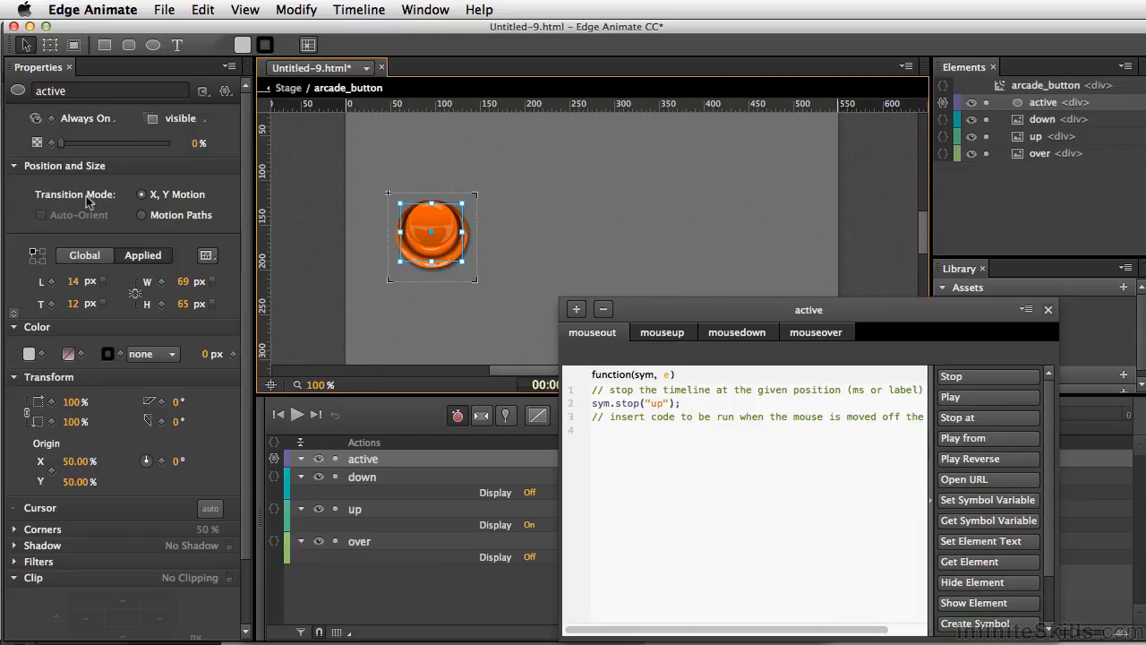
pyautogui.click(206, 513)
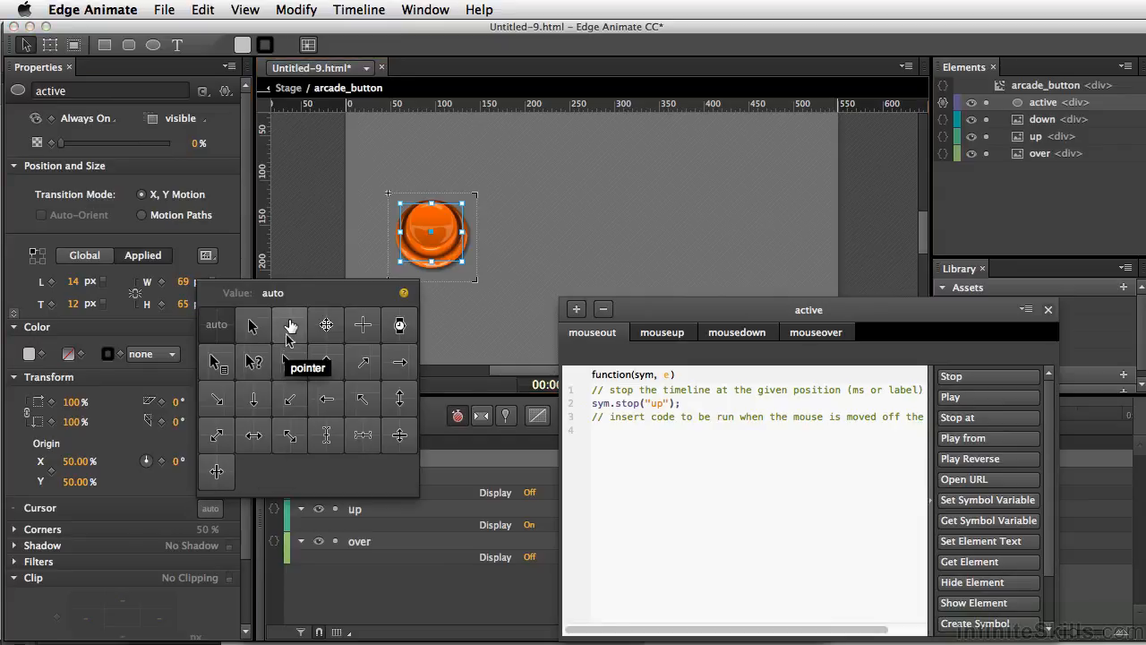
pyautogui.click(289, 327)
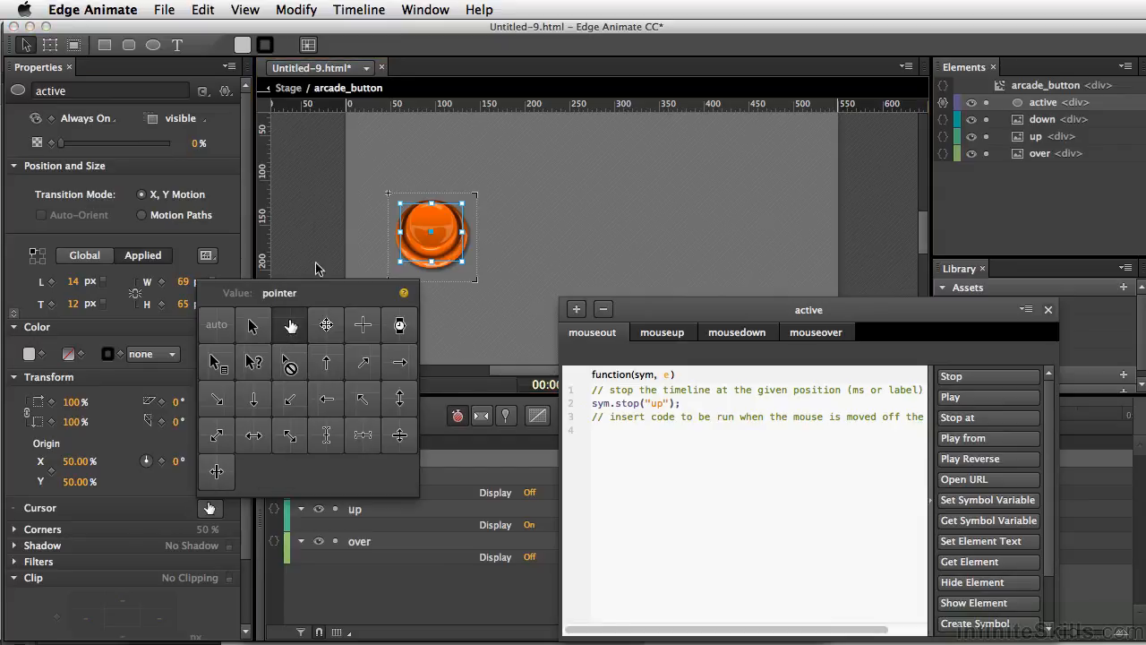
pyautogui.click(448, 313)
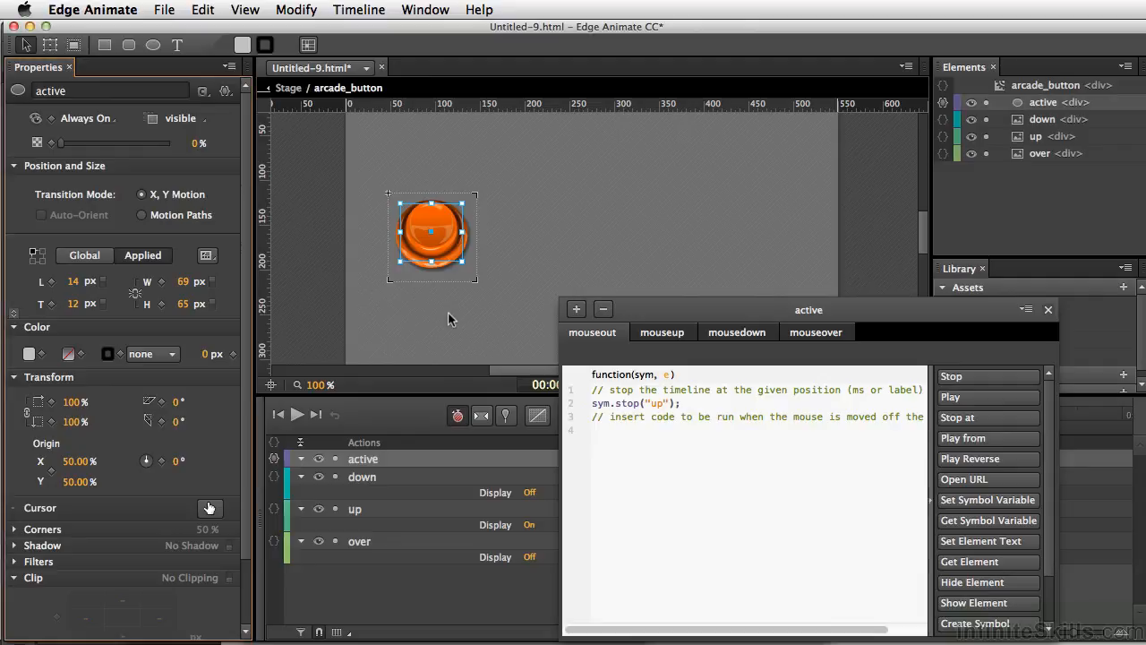
# Preview the composition in the browser and test the arcade button's over and pressed states
pyautogui.press('super+Return')
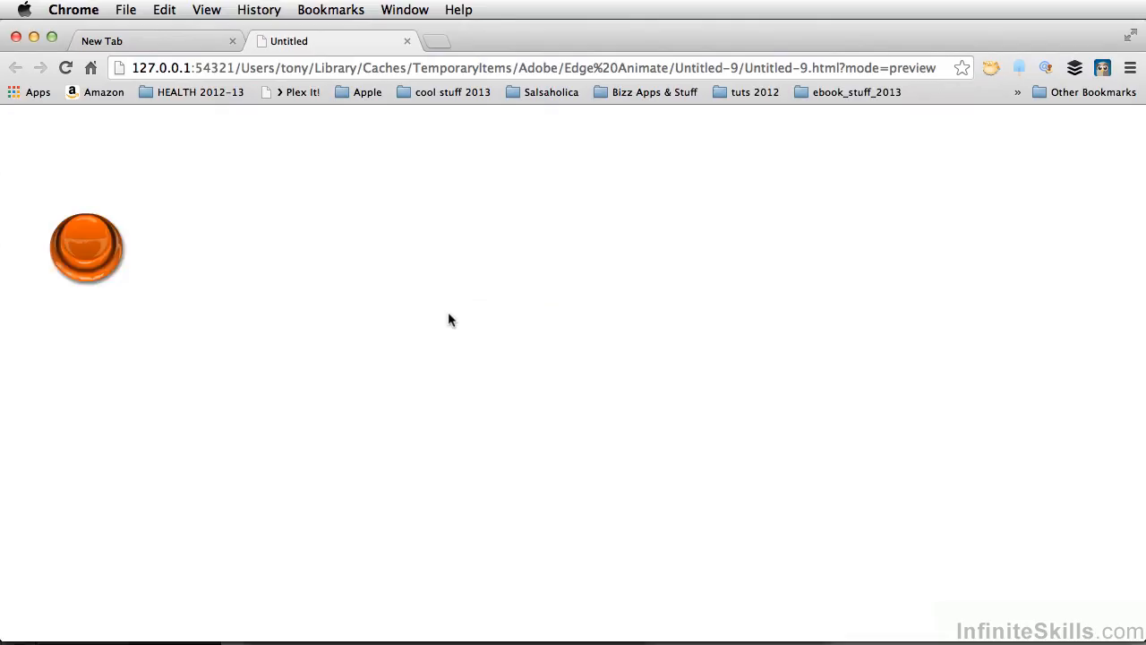
pyautogui.click(95, 255)
pyautogui.click(95, 255)
pyautogui.click(95, 256)
pyautogui.click(89, 249)
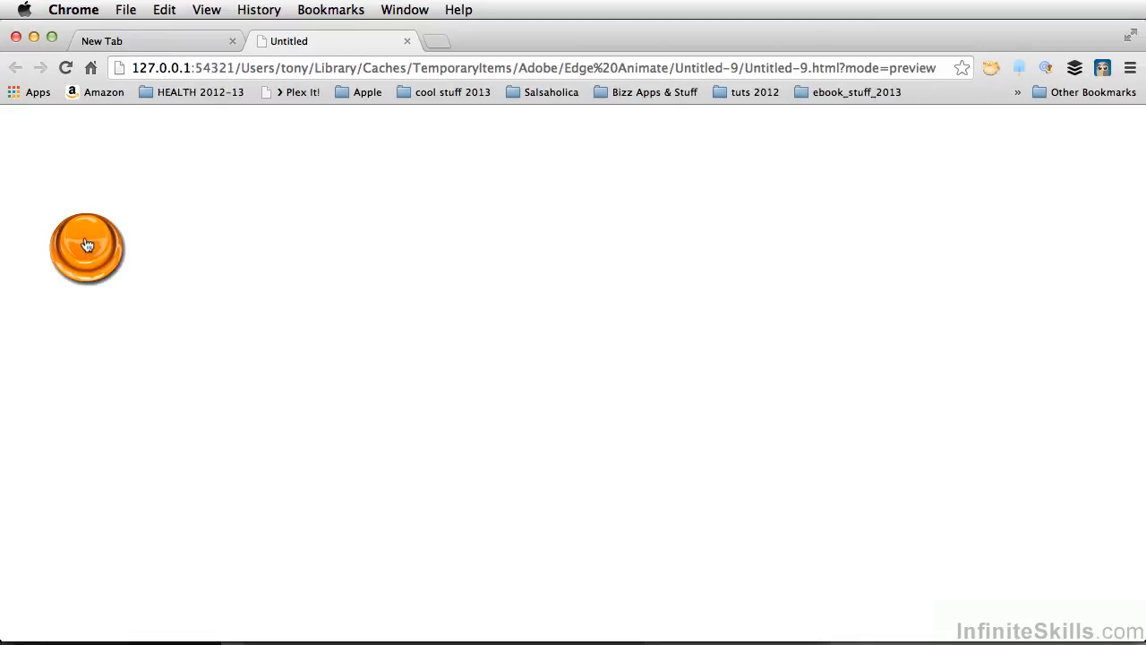
pyautogui.click(97, 247)
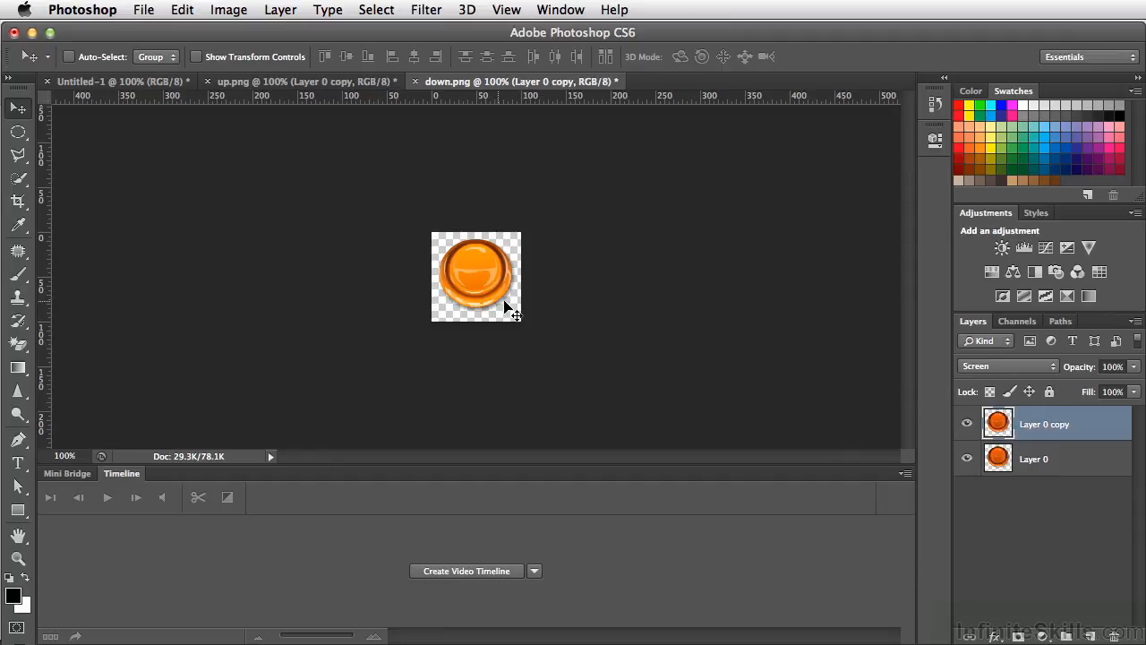
# In Photoshop, export the brightened down image for the web as a PNG-24, replacing down.png in the arcade_buttons folder
pyautogui.click(144, 10)
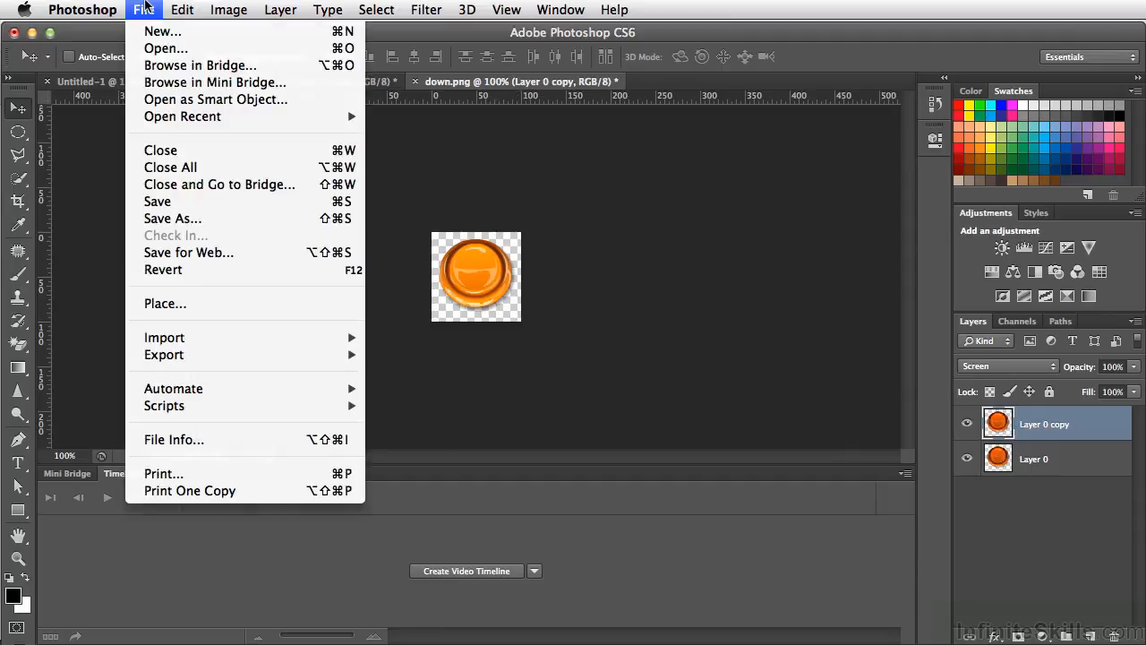
pyautogui.click(176, 258)
pyautogui.press('Return')
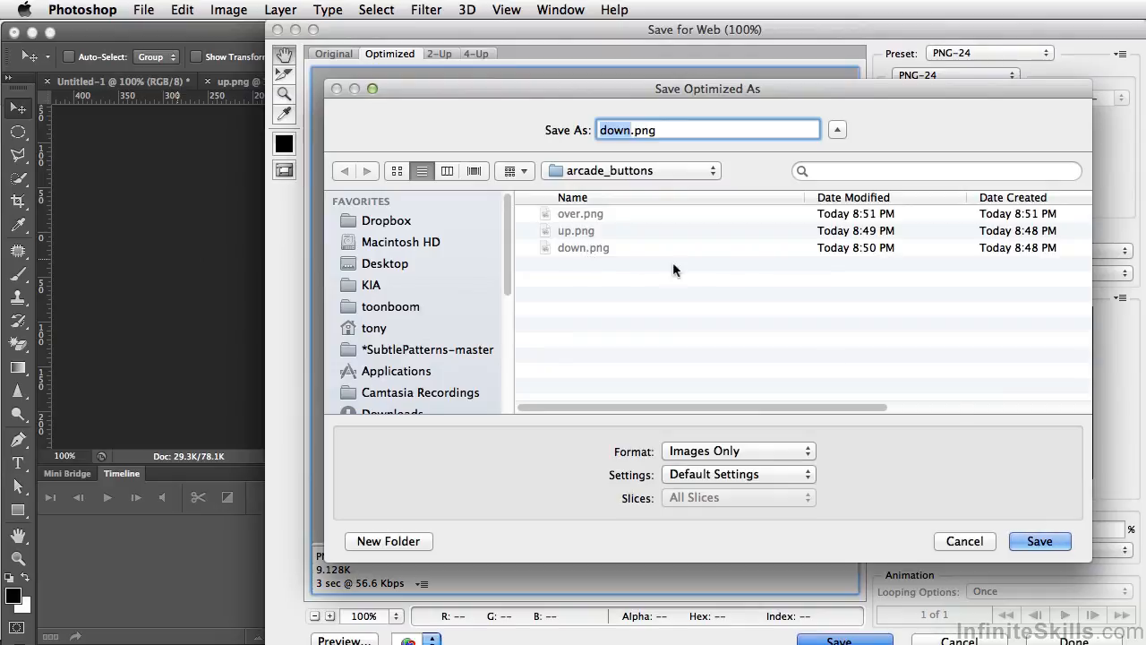
pyautogui.click(1036, 541)
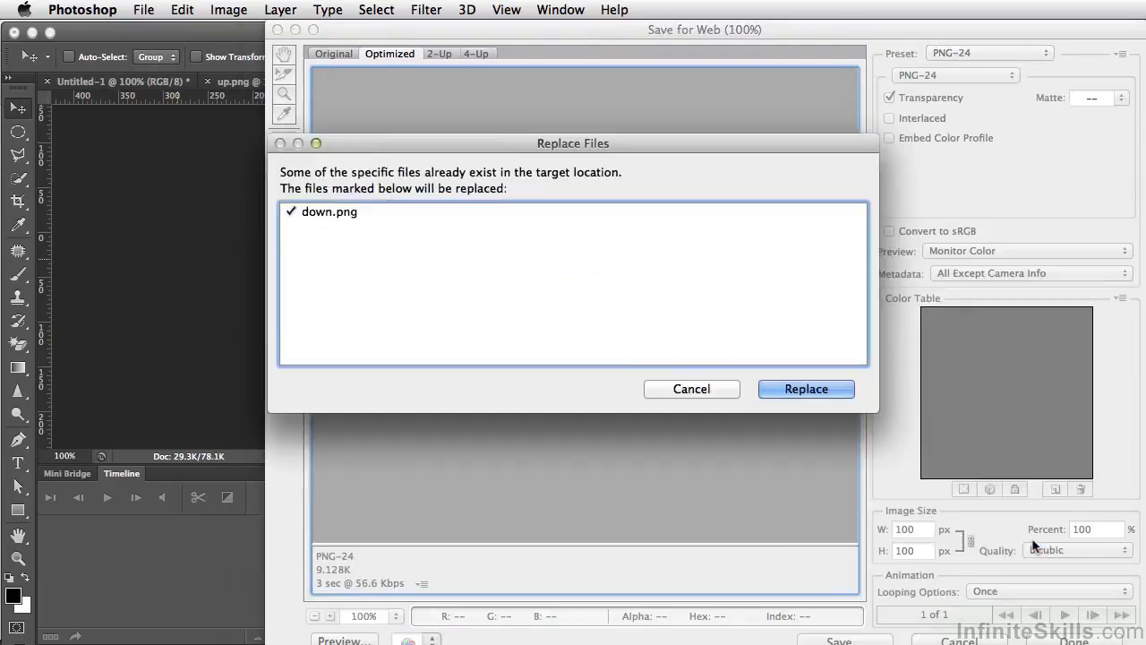
pyautogui.click(806, 389)
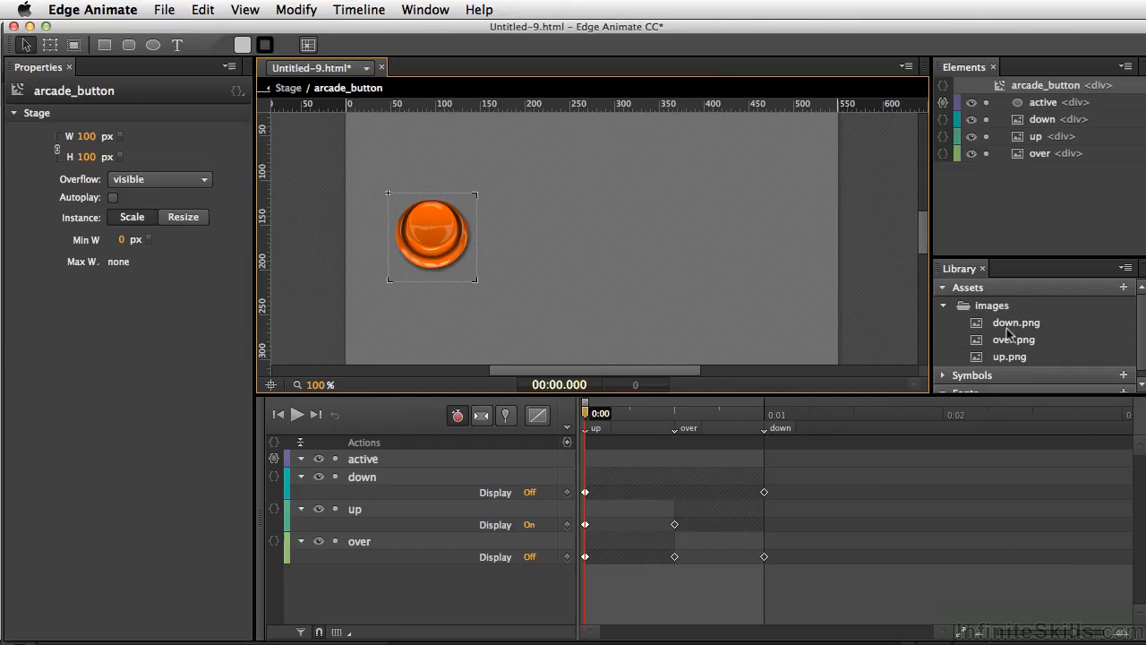
# Back in Edge Animate, select down.png in the library, then preview in the browser and test the button's pressed state repeatedly
pyautogui.click(1007, 328)
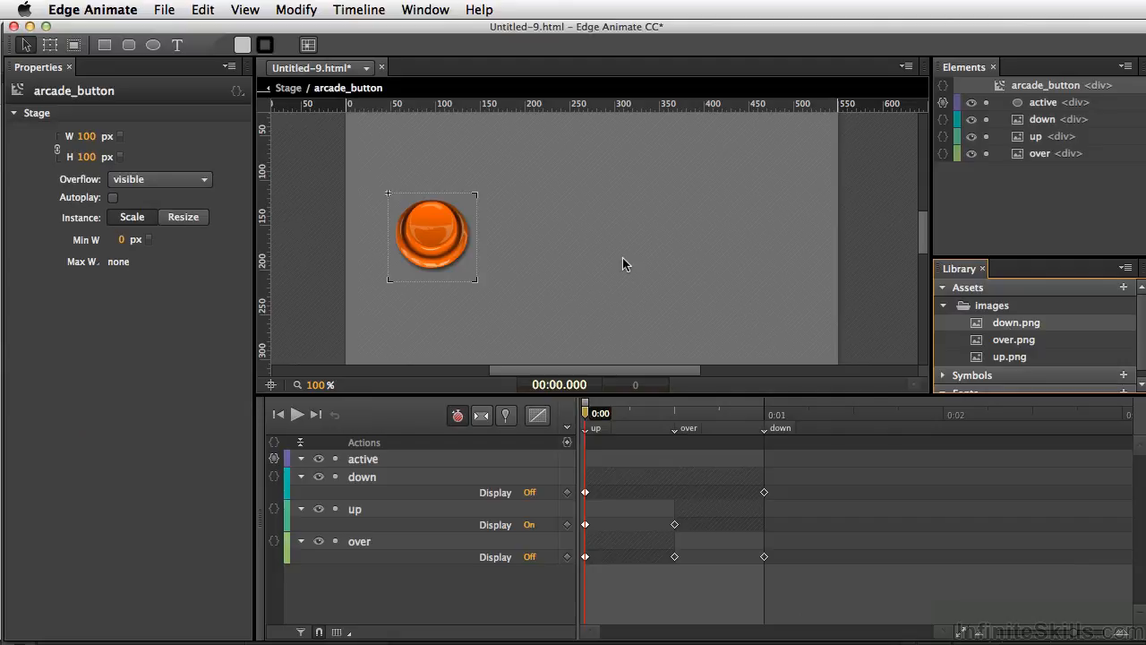
pyautogui.press('super+Return')
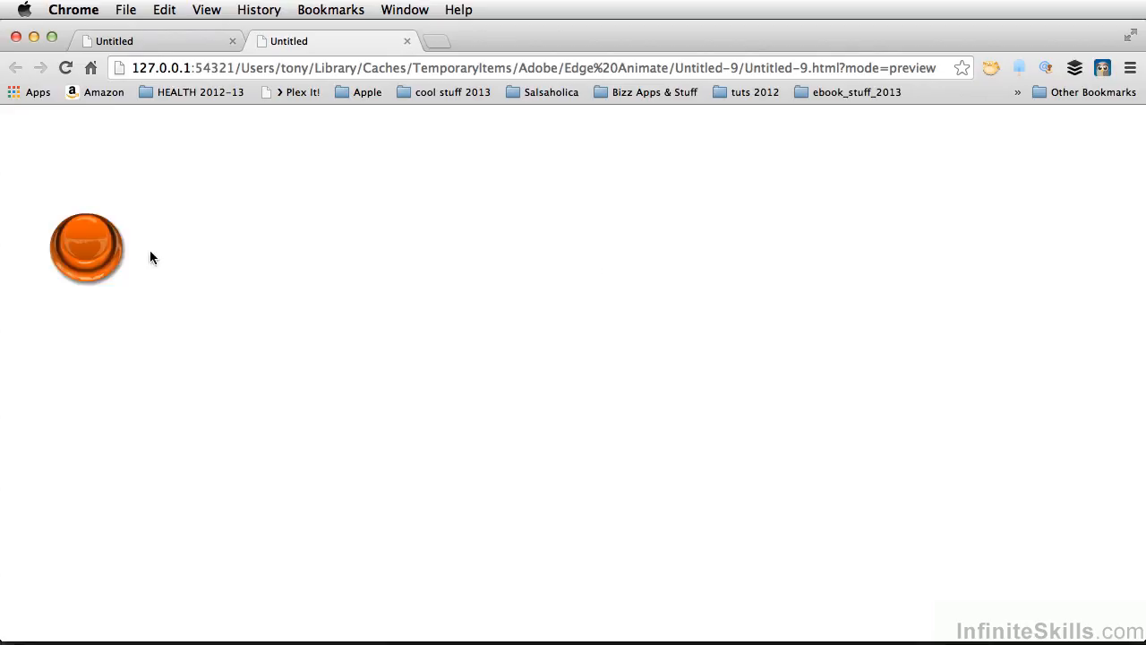
pyautogui.click(90, 250)
pyautogui.click(90, 251)
pyautogui.click(91, 250)
pyautogui.click(91, 250)
pyautogui.click(91, 251)
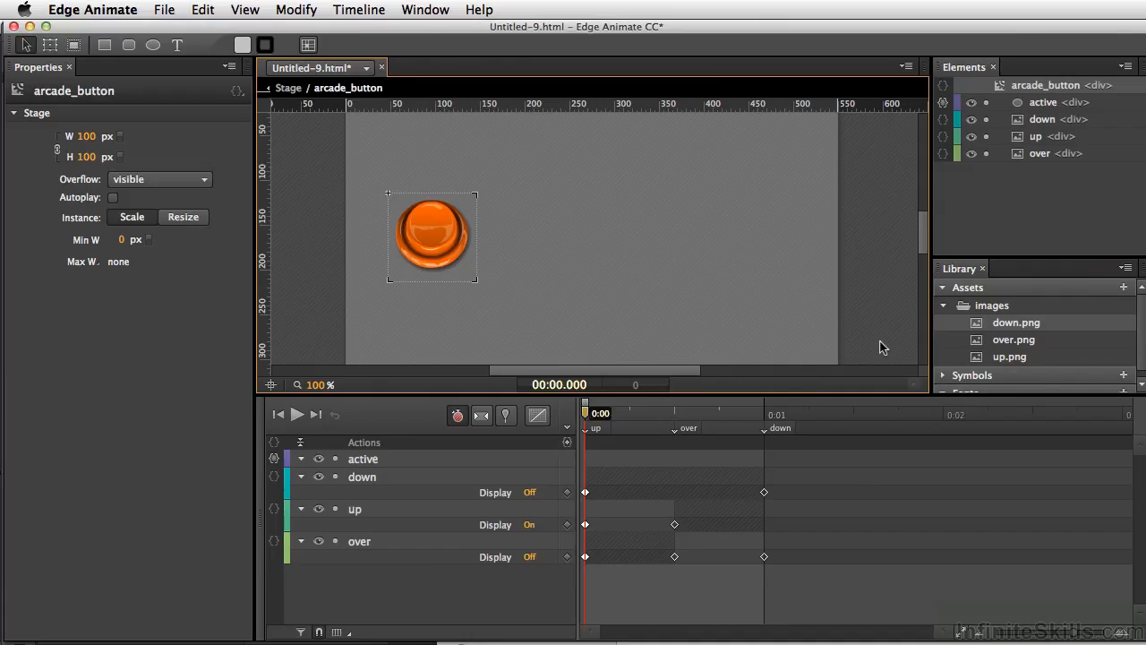
# Reveal the project's down.png asset in Finder and open it with Adobe Photoshop CS6
pyautogui.rightClick(975, 328)
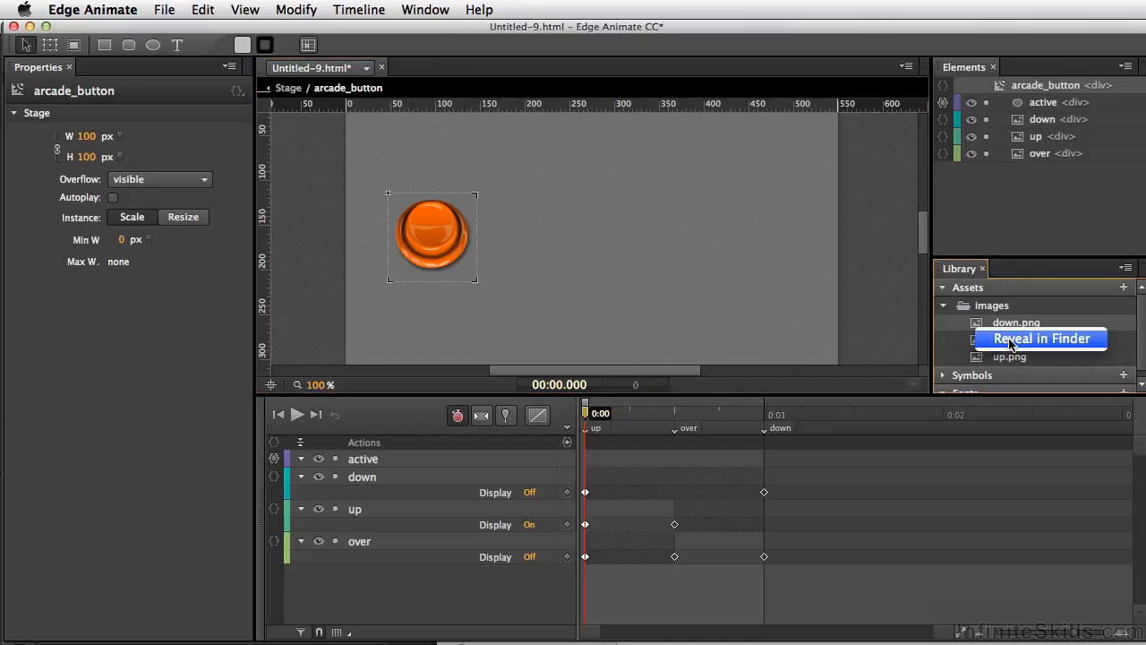
pyautogui.click(1010, 338)
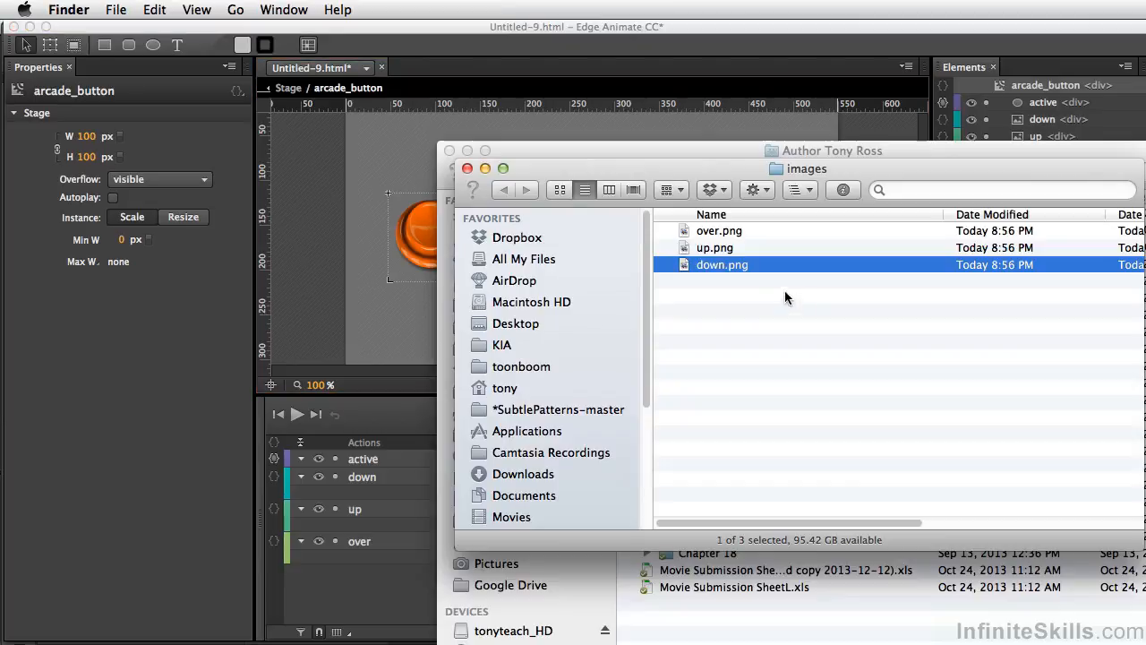
pyautogui.rightClick(687, 263)
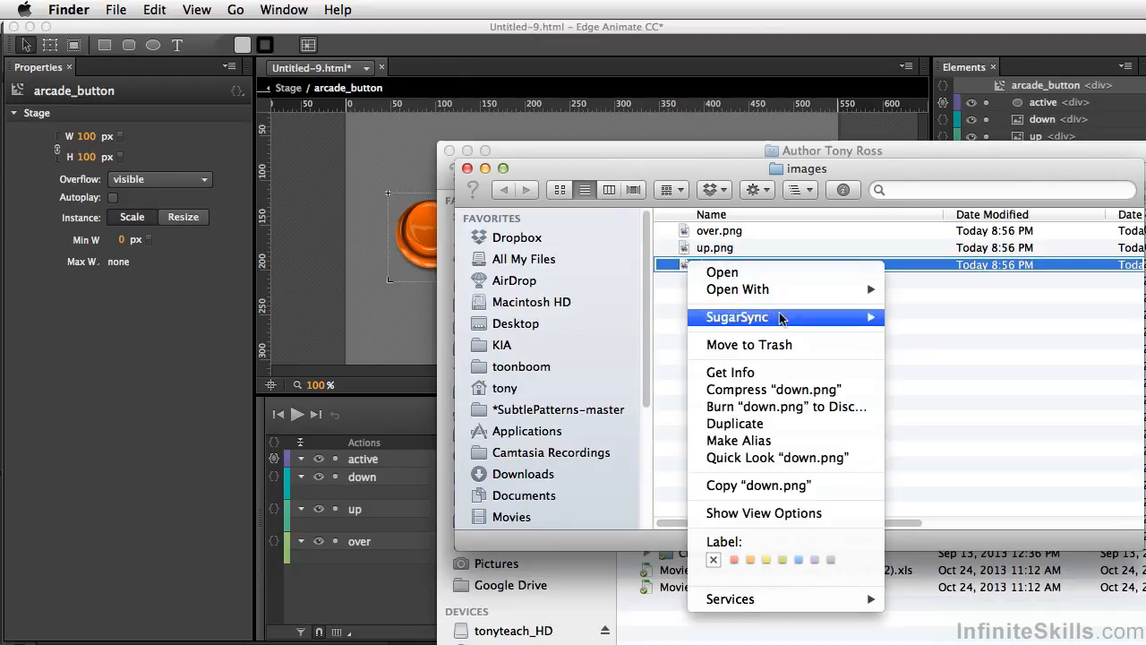
pyautogui.moveTo(787, 301)
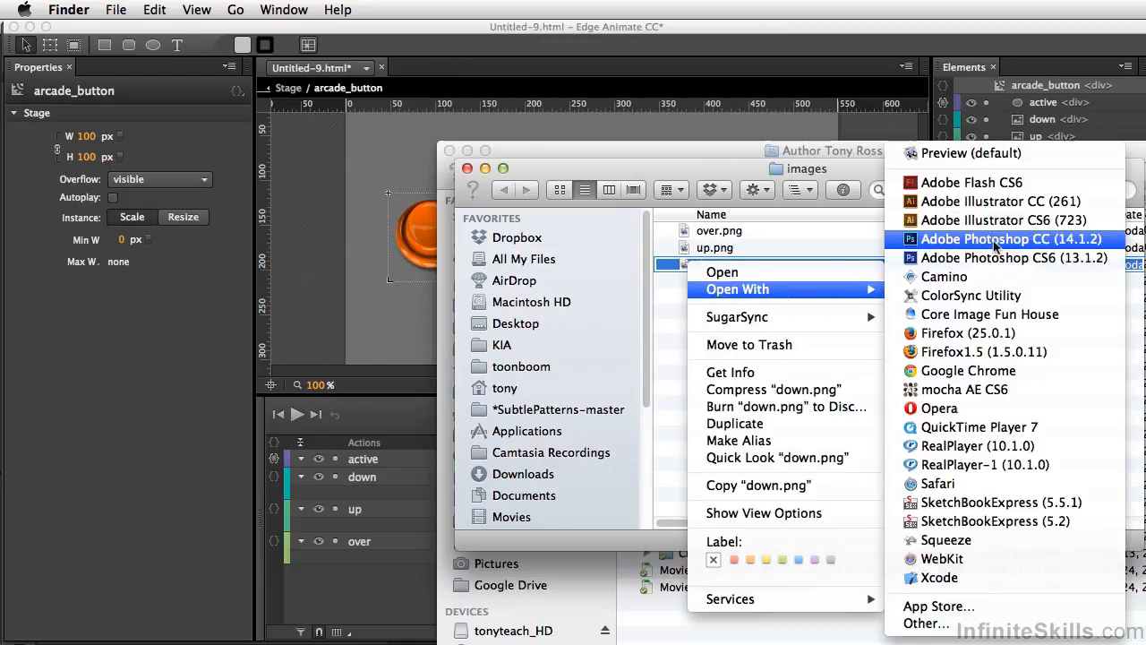
pyautogui.click(994, 257)
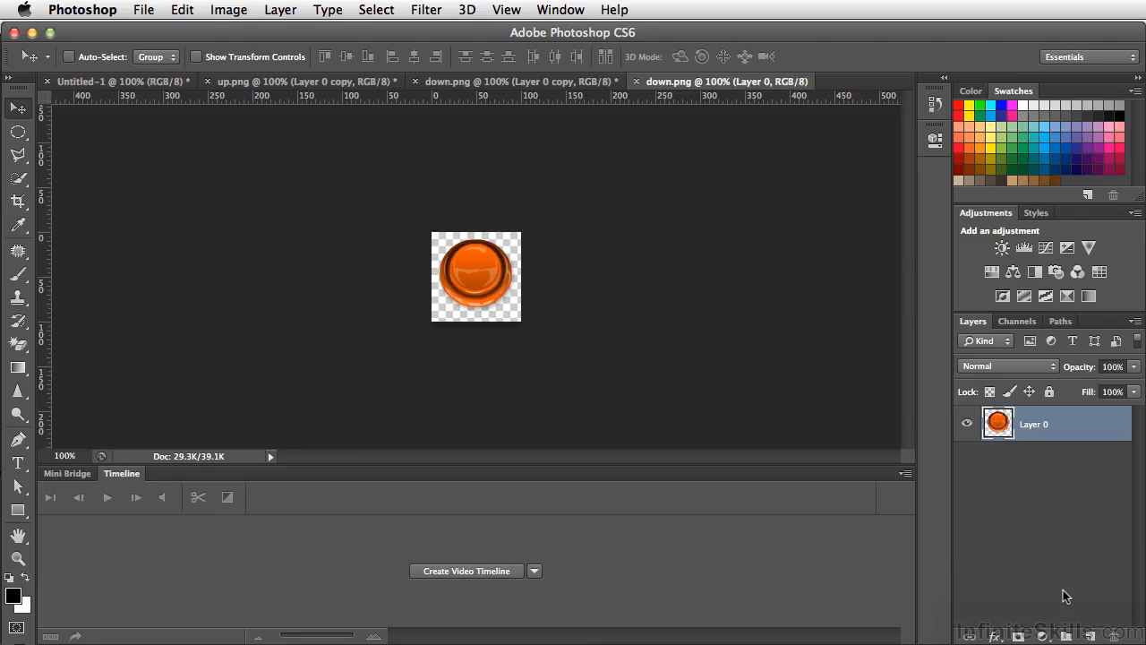
# Brighten down.png by merging a duplicate of Layer 0 set to Screen blending into the original, and save and close the file
pyautogui.press('super+j')
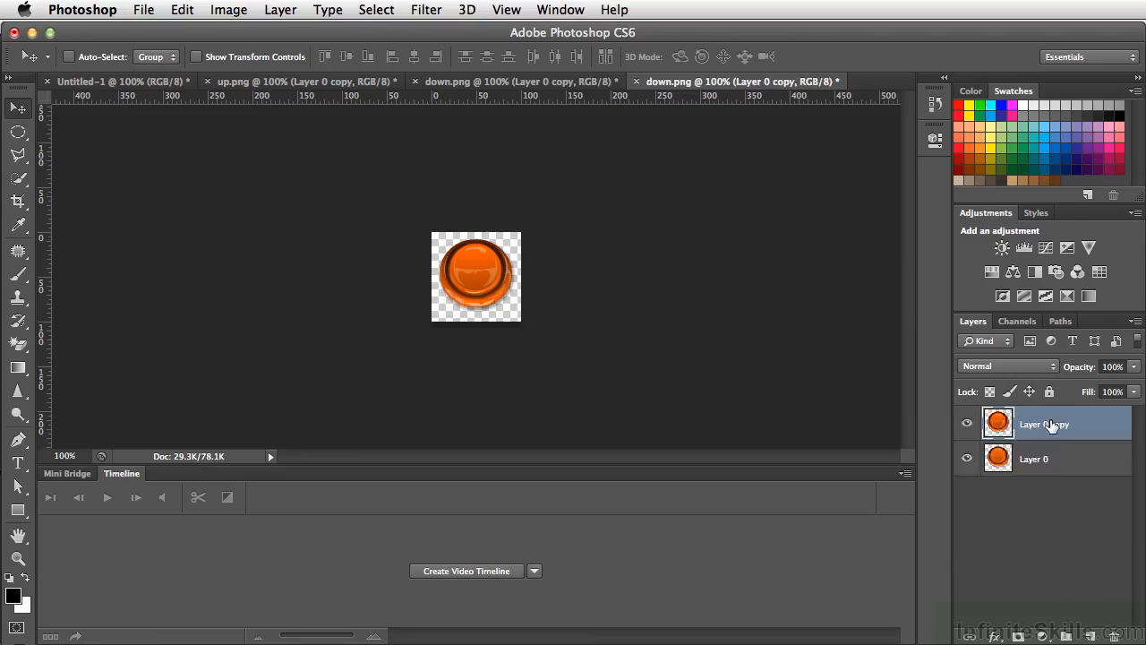
pyautogui.click(1007, 366)
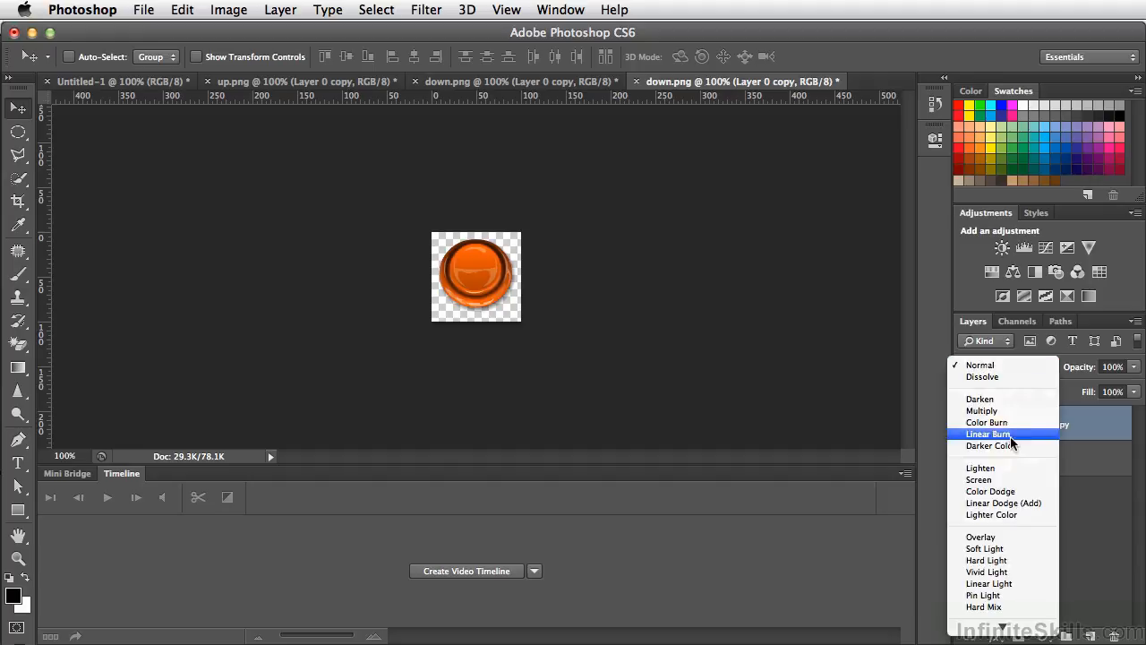
pyautogui.click(1003, 481)
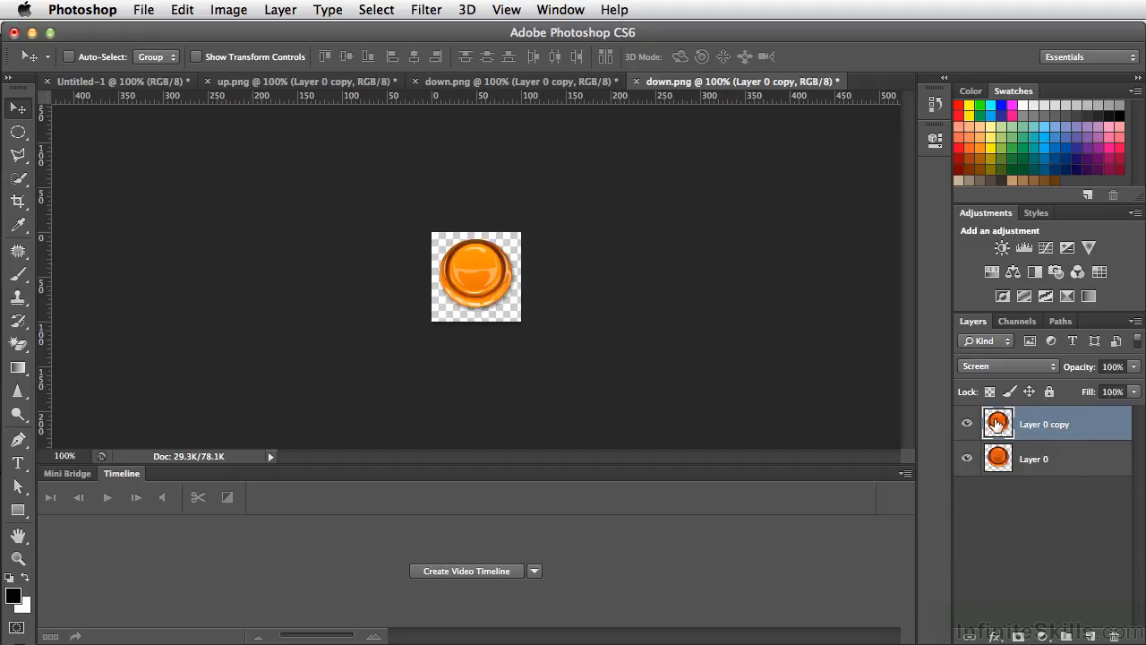
pyautogui.press('super+e')
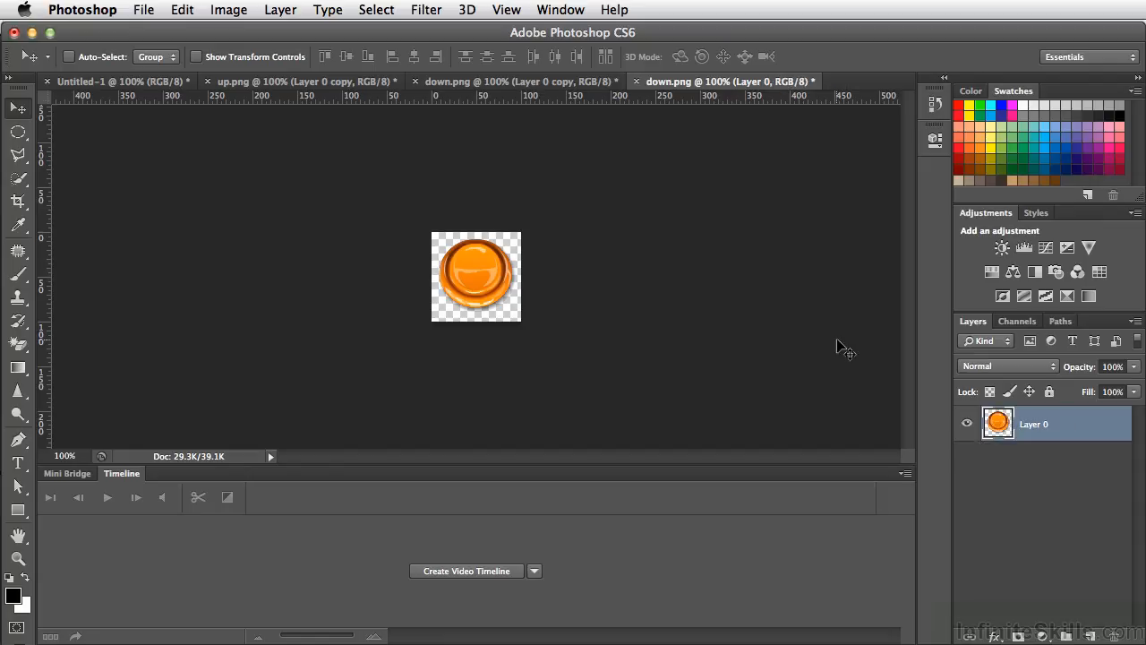
pyautogui.press('super+s')
pyautogui.press('super+w')
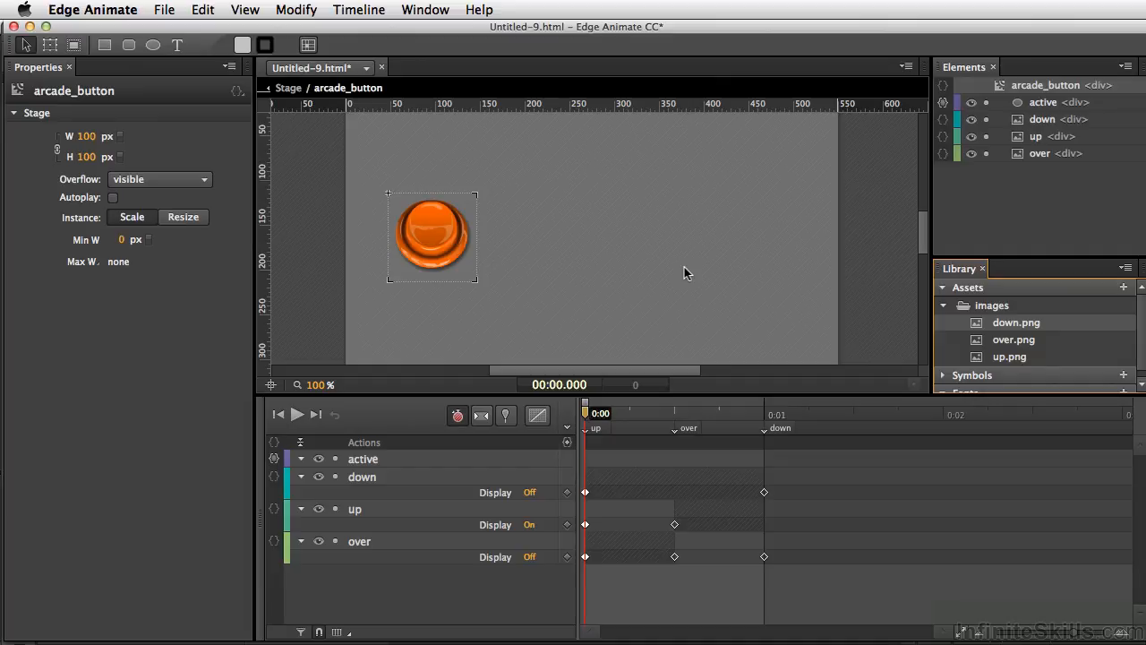
# Preview the Edge Animate composition in the browser again and test the button with the edited down image
pyautogui.press('super+Return')
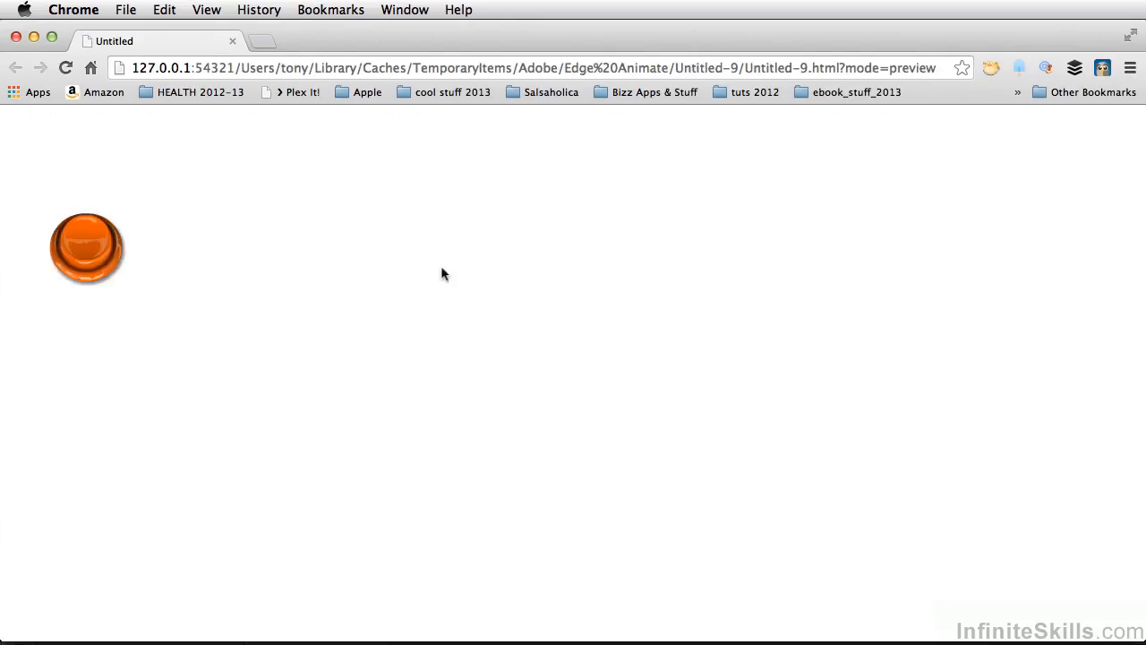
pyautogui.click(91, 258)
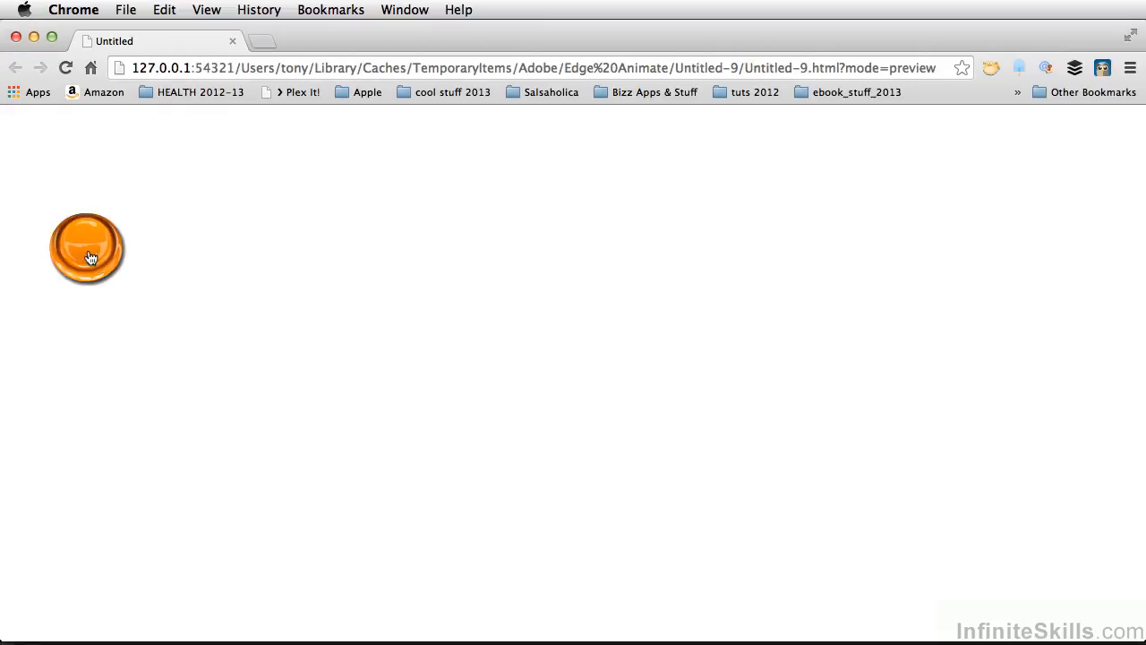
pyautogui.click(91, 258)
pyautogui.click(90, 258)
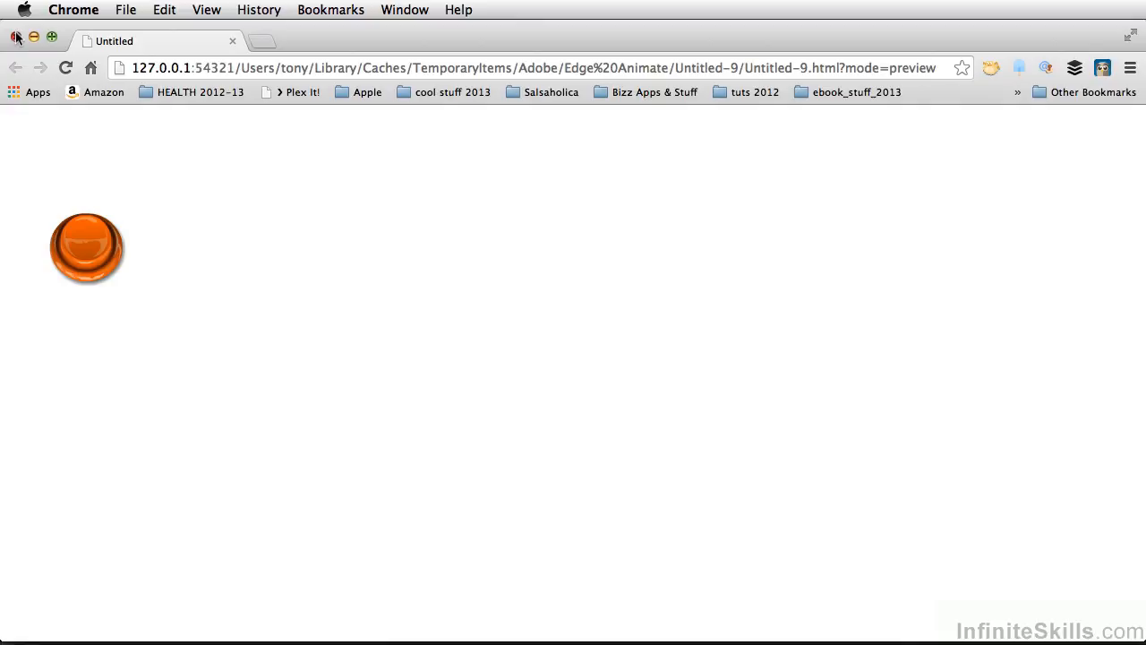
# Test how the arcade button responds to repeated pressing and releasing in the browser, and close the preview window
pyautogui.click(97, 253)
pyautogui.click(97, 253)
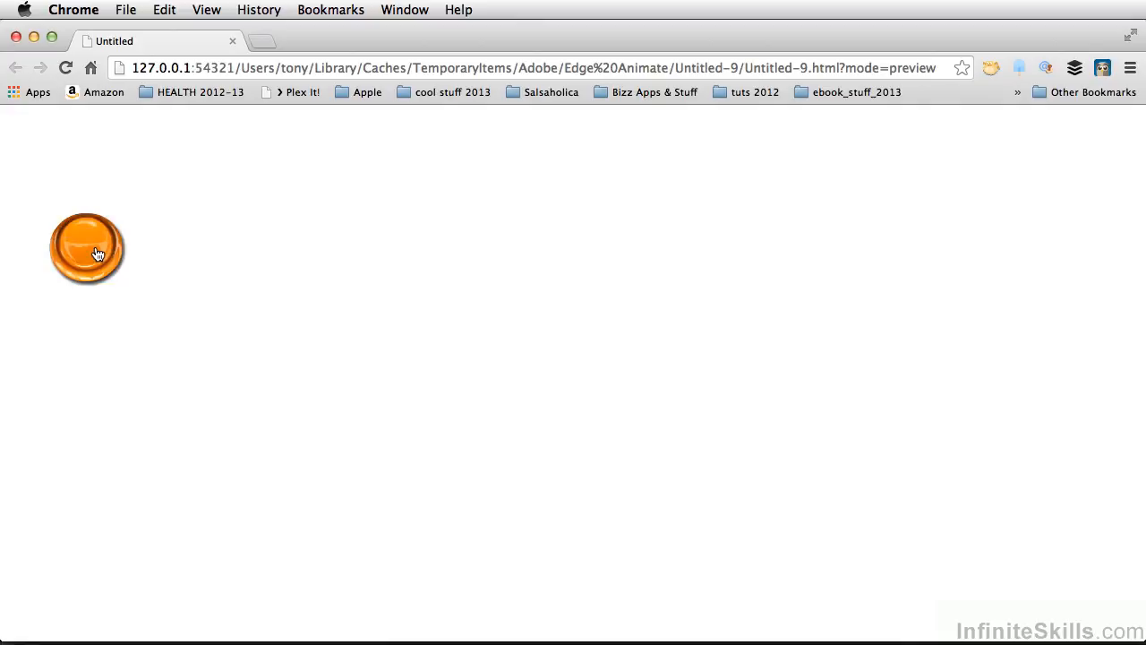
pyautogui.click(97, 253)
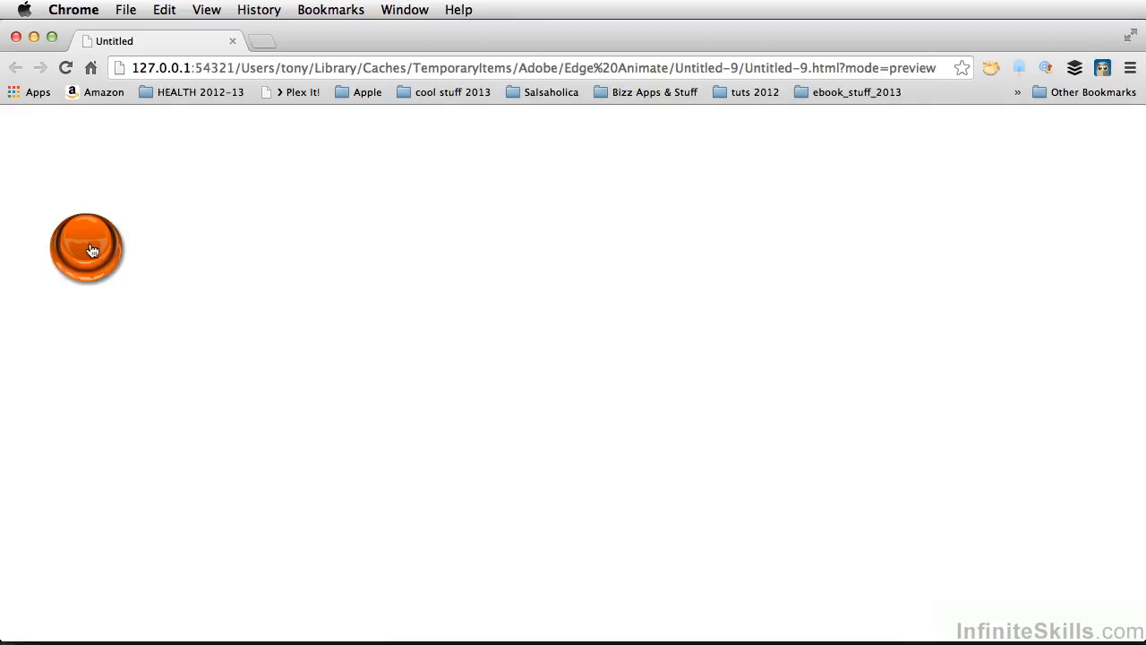
pyautogui.click(98, 250)
pyautogui.click(15, 37)
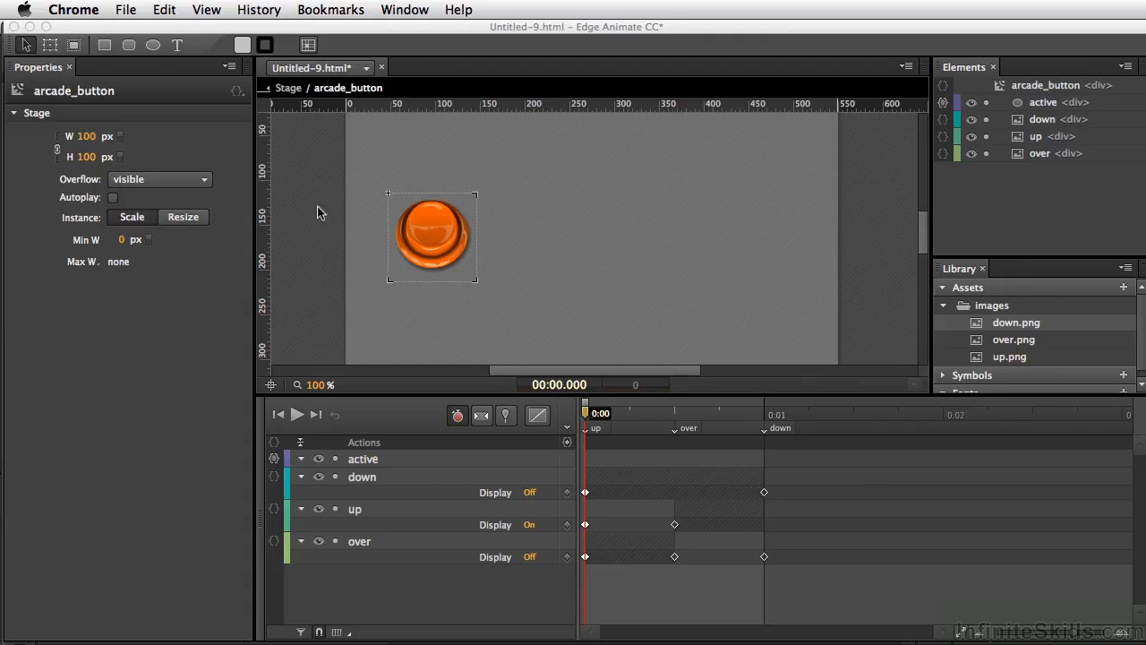
# In Edge Animate, change the mouseup action of the active ellipse so the timeline stops at the "over" label
pyautogui.click(440, 241)
pyautogui.rightClick(436, 227)
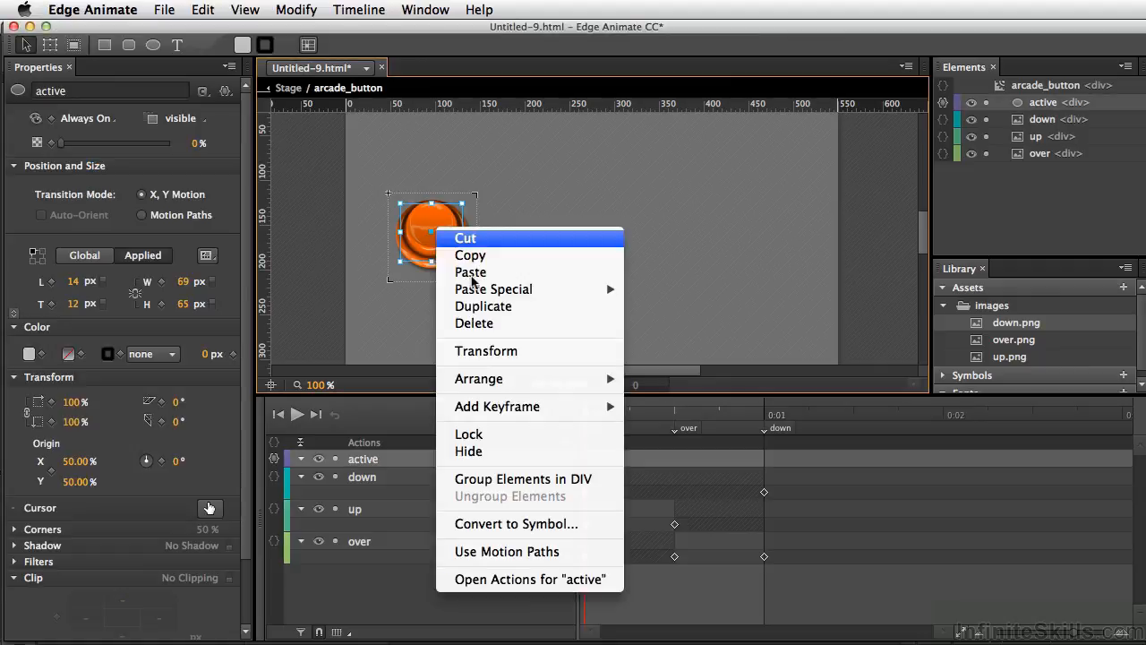
pyautogui.click(518, 580)
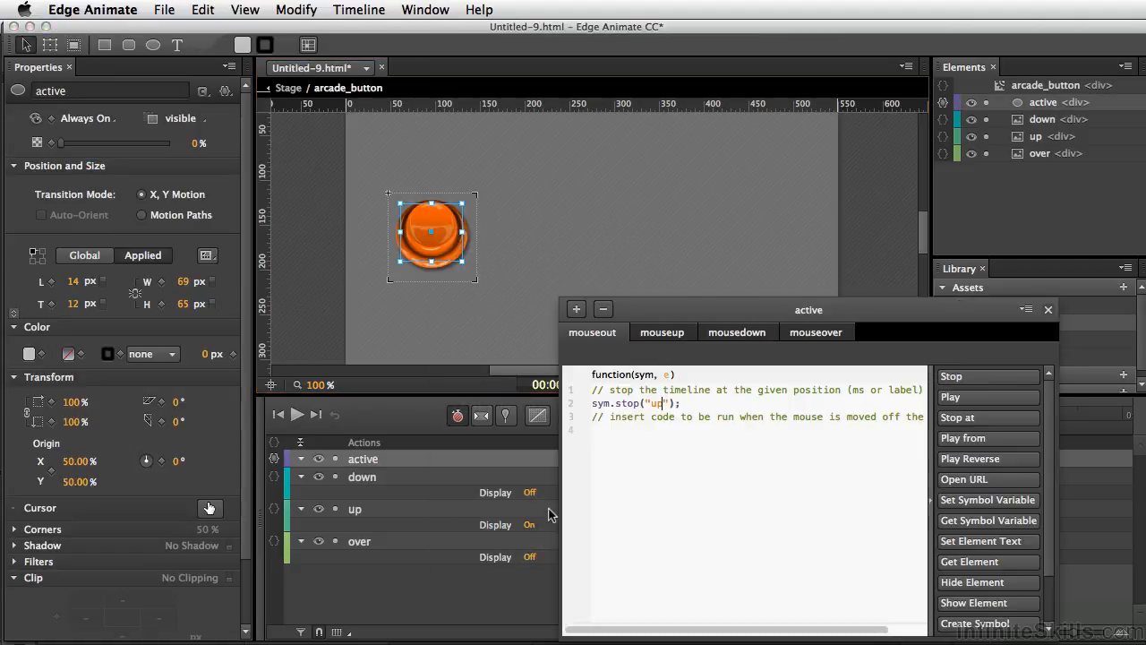
pyautogui.click(658, 338)
pyautogui.doubleClick(660, 408)
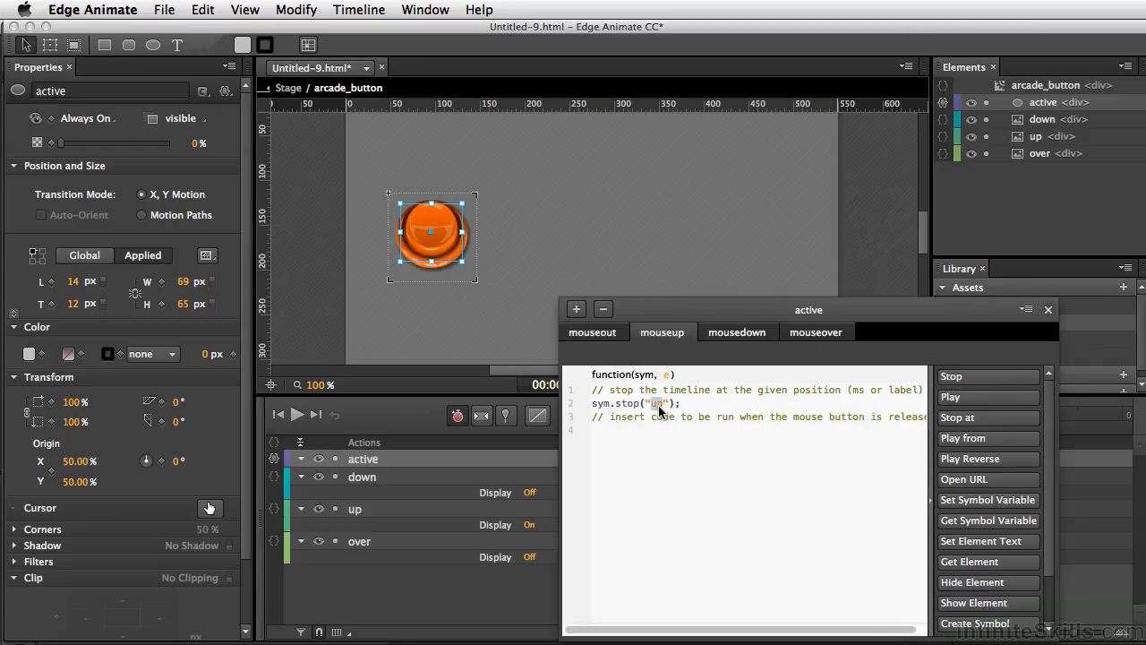
pyautogui.write('over')
# Preview the composition in the browser, test the button's revised release behaviour several times, and close the preview window
pyautogui.press('super+Return')
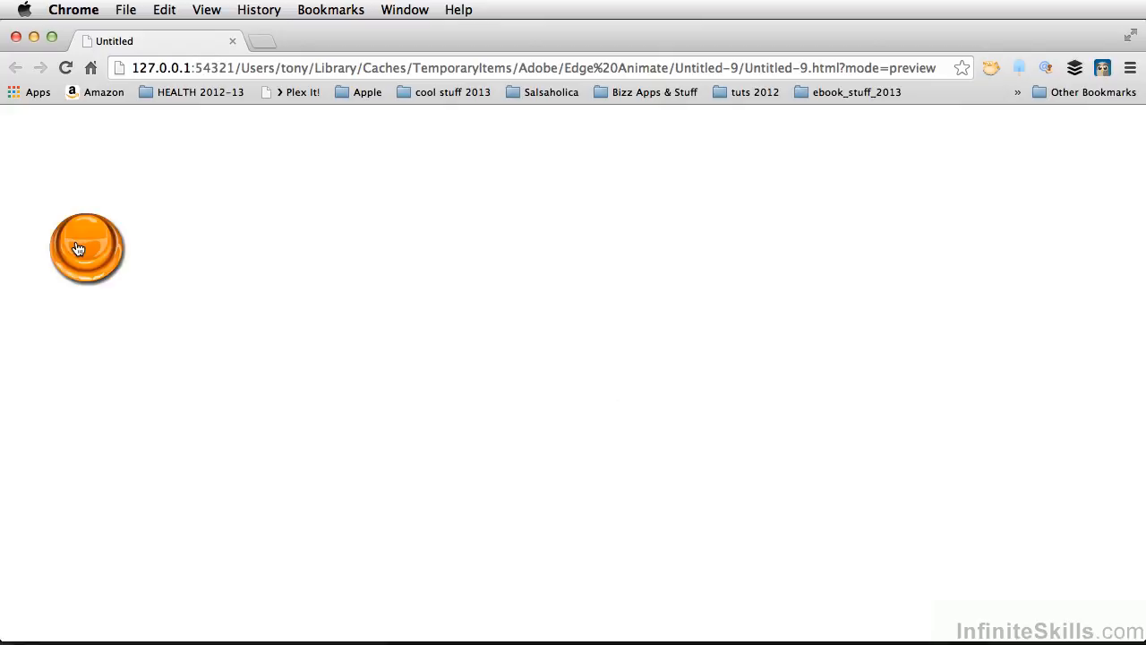
pyautogui.click(76, 249)
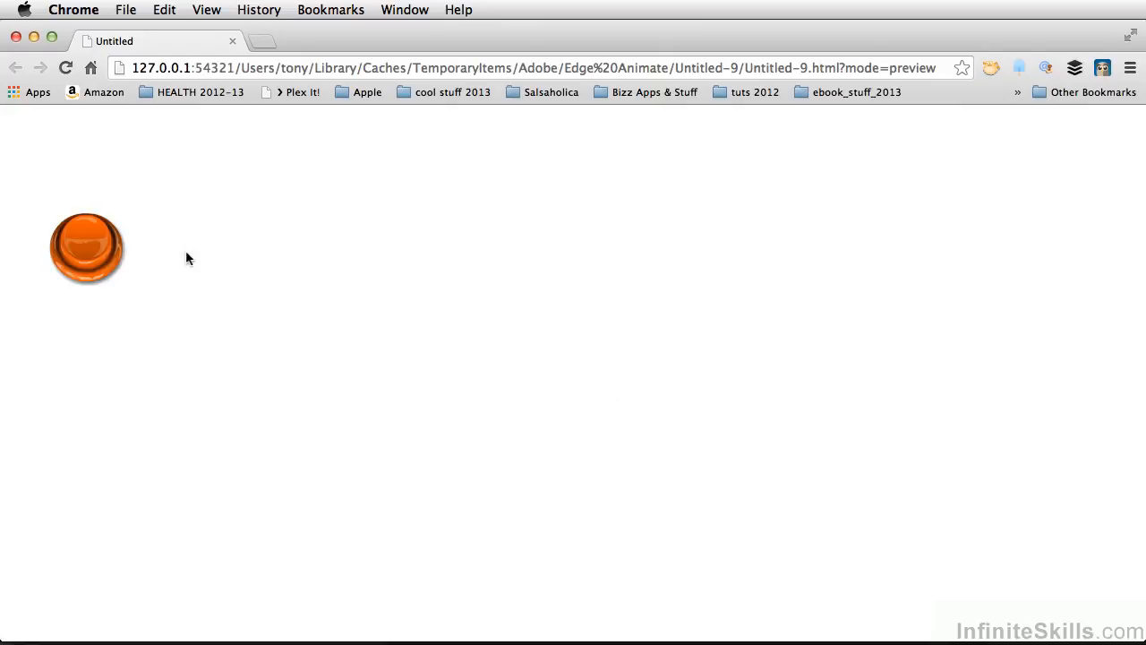
pyautogui.click(74, 250)
pyautogui.click(74, 250)
pyautogui.click(74, 250)
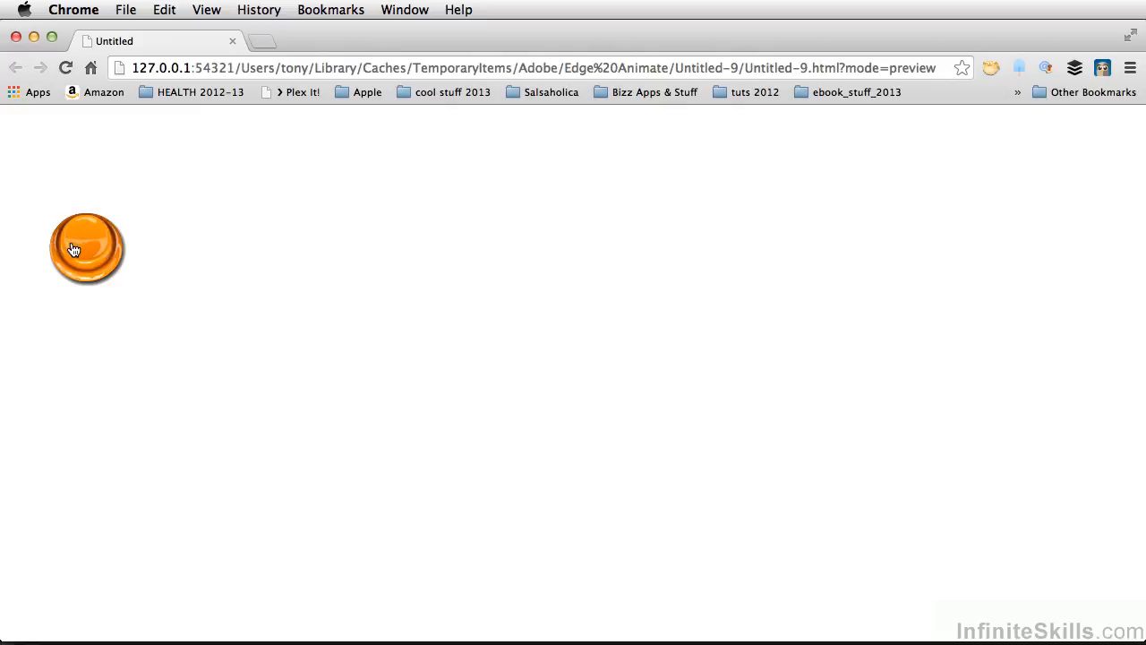
pyautogui.click(17, 40)
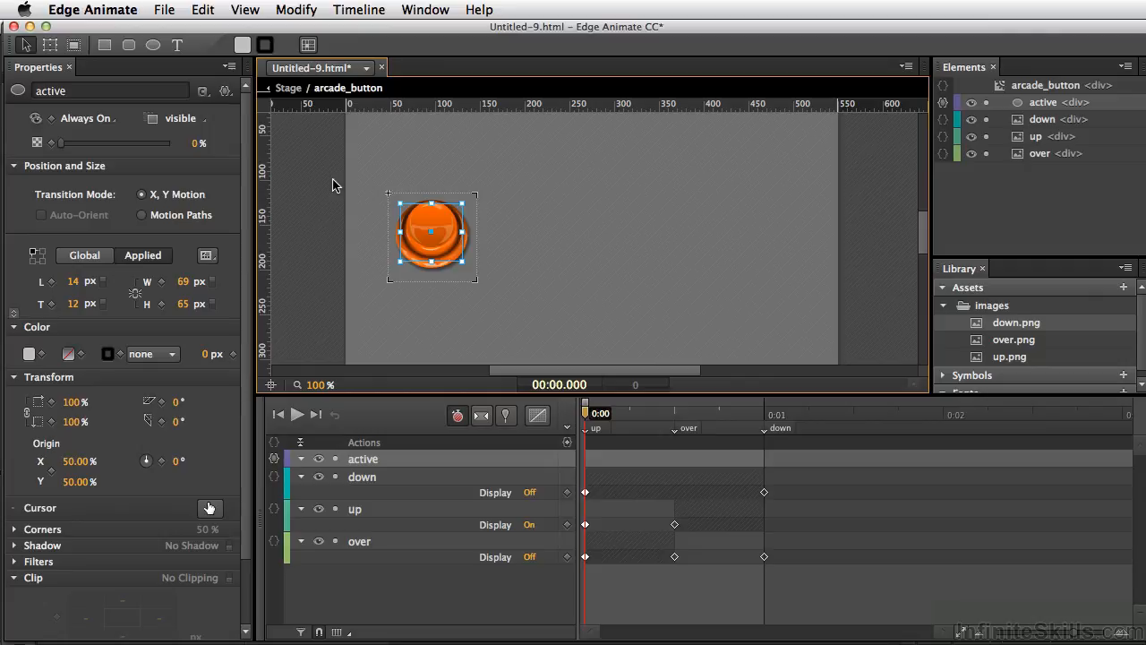